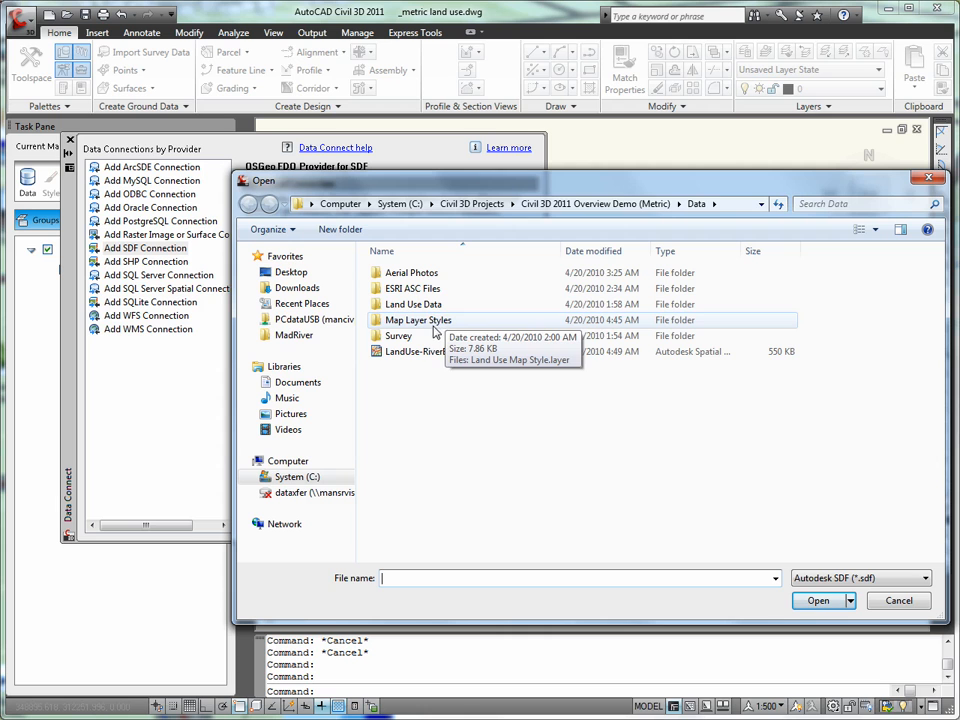
- Connect to the LandUse SDF file in the Land Use Data folder and add its TopographicArea feature class to the map
double_click(415, 304)
click(420, 273)
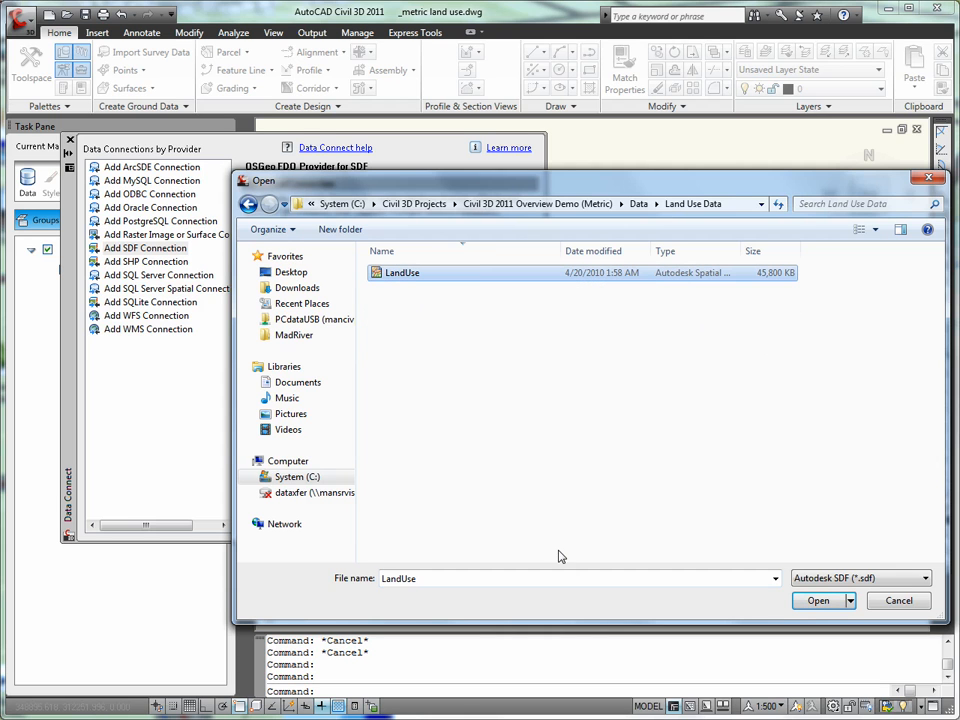
click(816, 601)
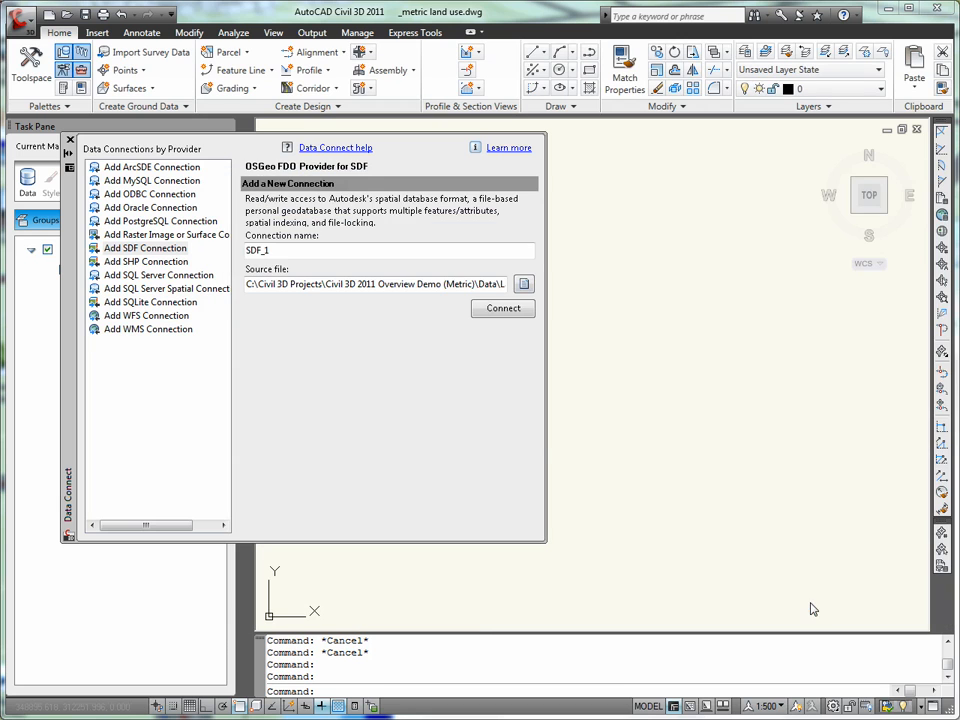
click(490, 312)
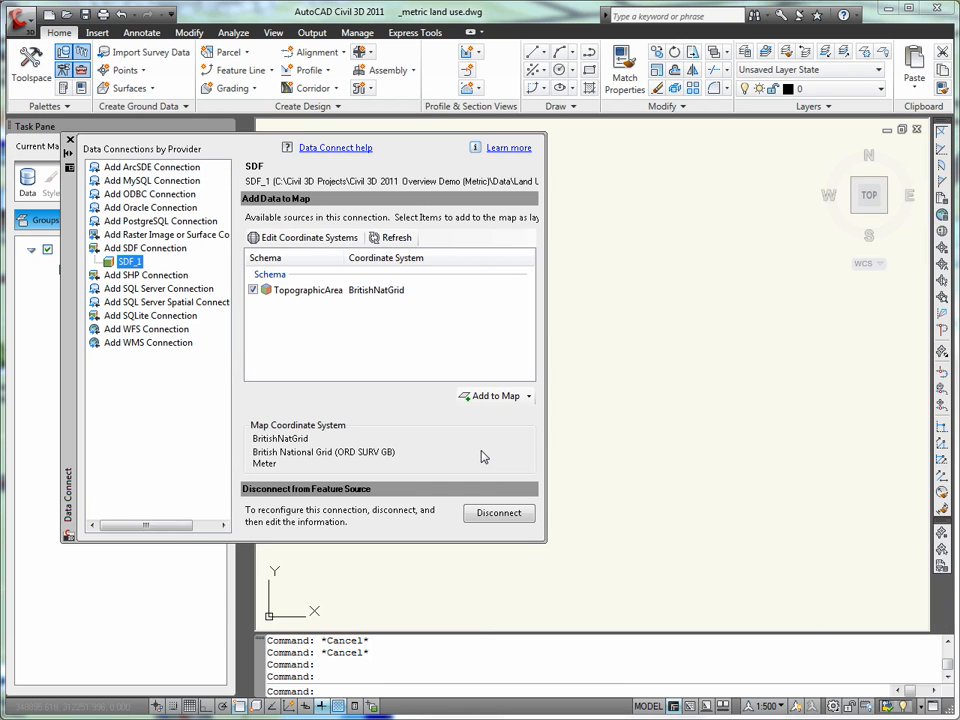
click(491, 396)
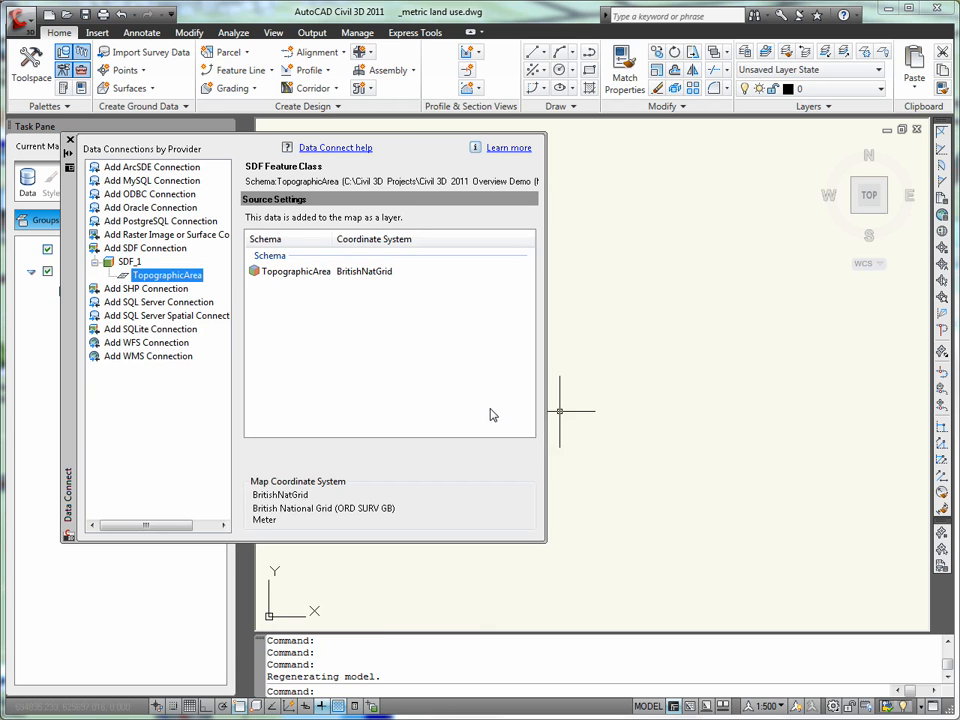
click(69, 140)
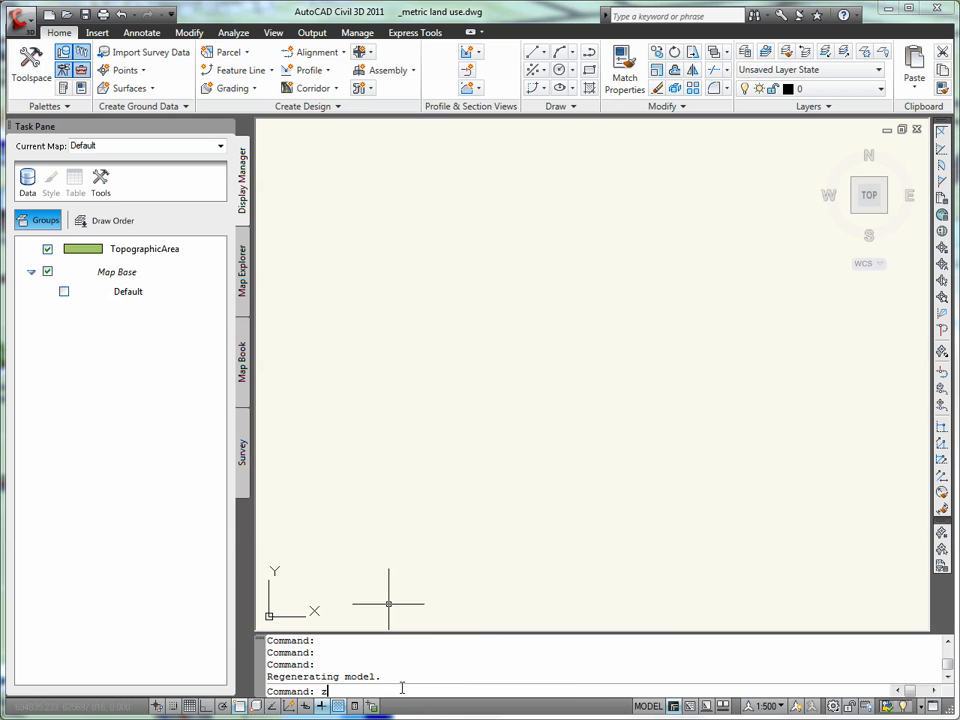
- Zoom the map to its extents and examine the parcels around the river loop up close
text(z)
key(Return)
text(e)
key(Return)
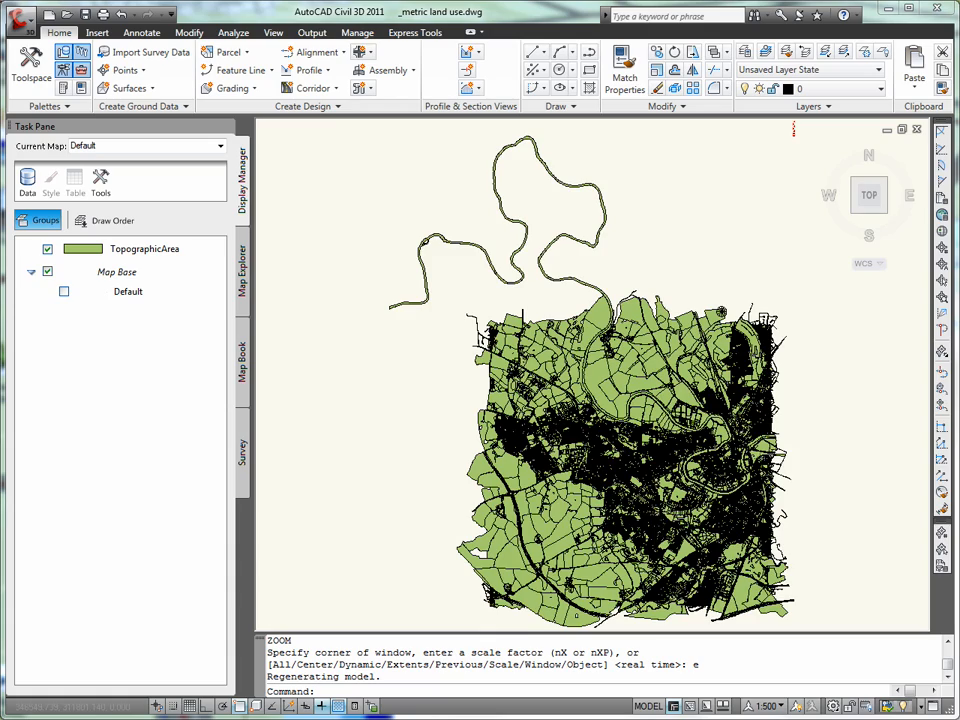
scroll(560, 515, up, 5)
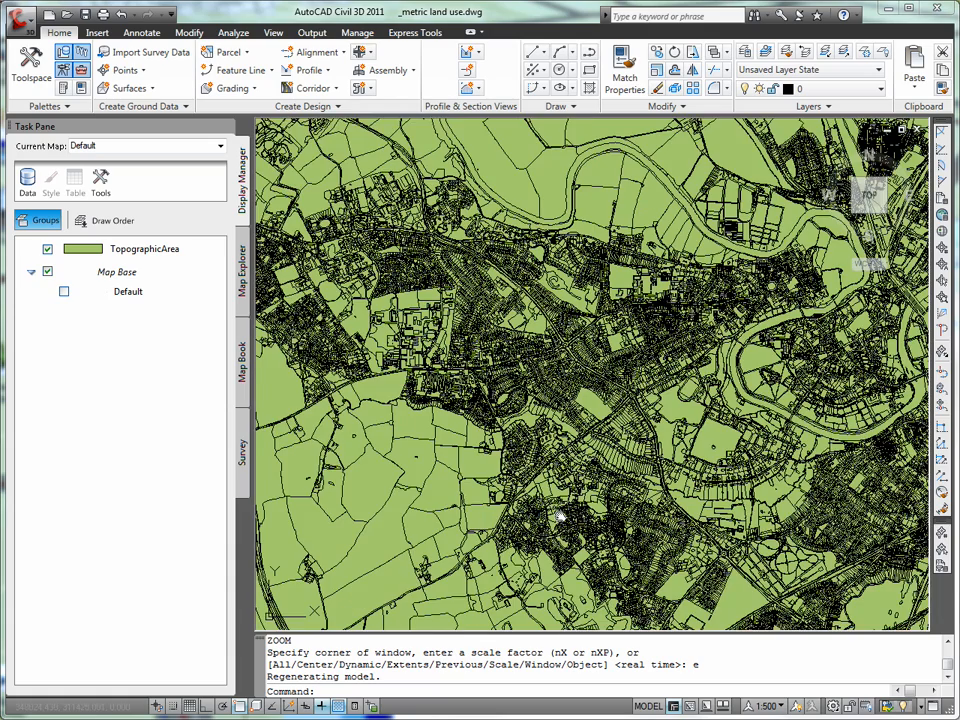
middle_drag(560, 516, 477, 530)
scroll(590, 365, up, 4)
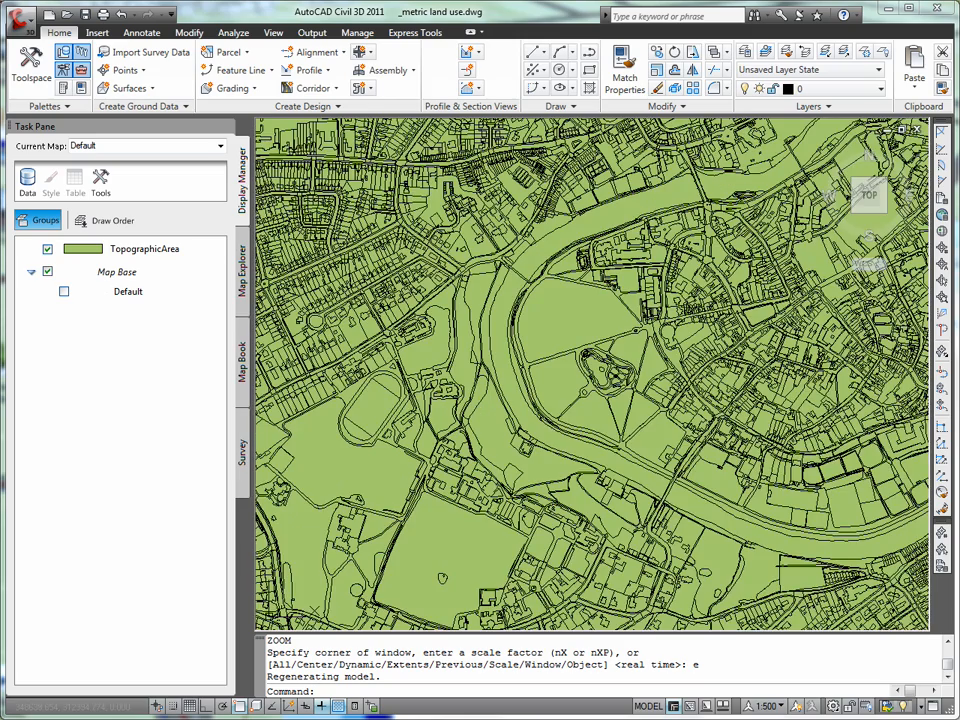
middle_drag(584, 430, 586, 458)
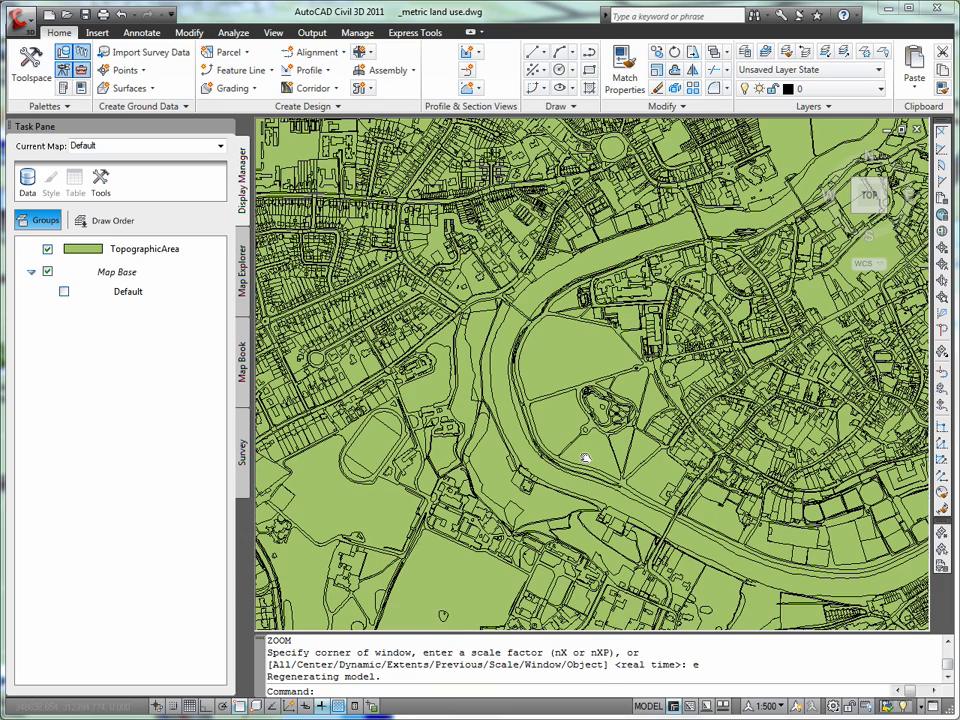
- Select the large open parcel inside the river bend and review its attributes, including the Theme column, in the data table
click(591, 367)
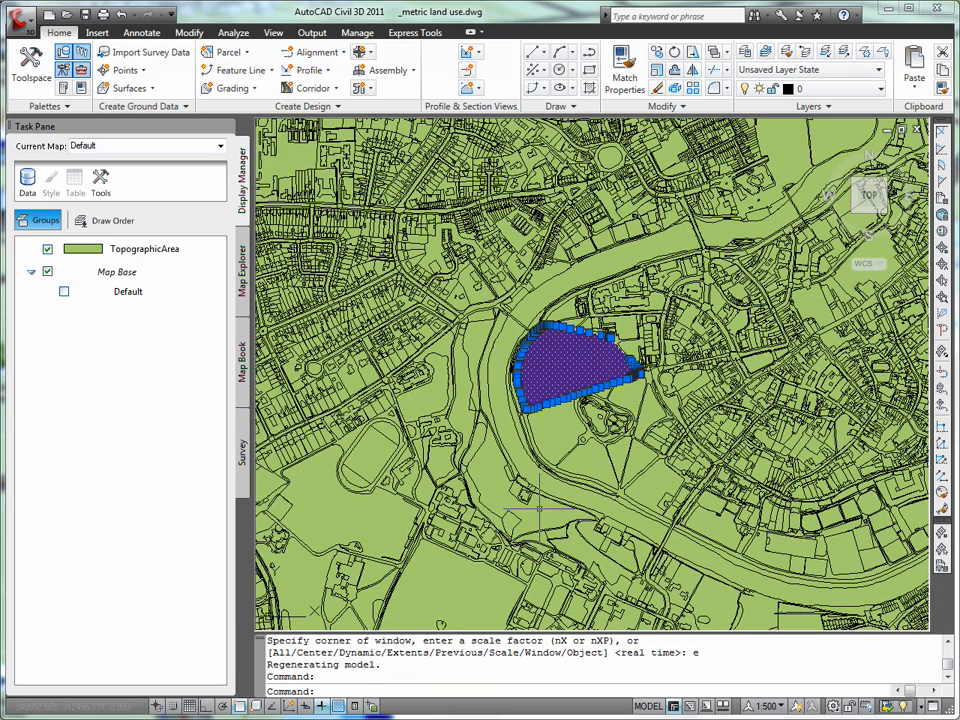
key(Escape)
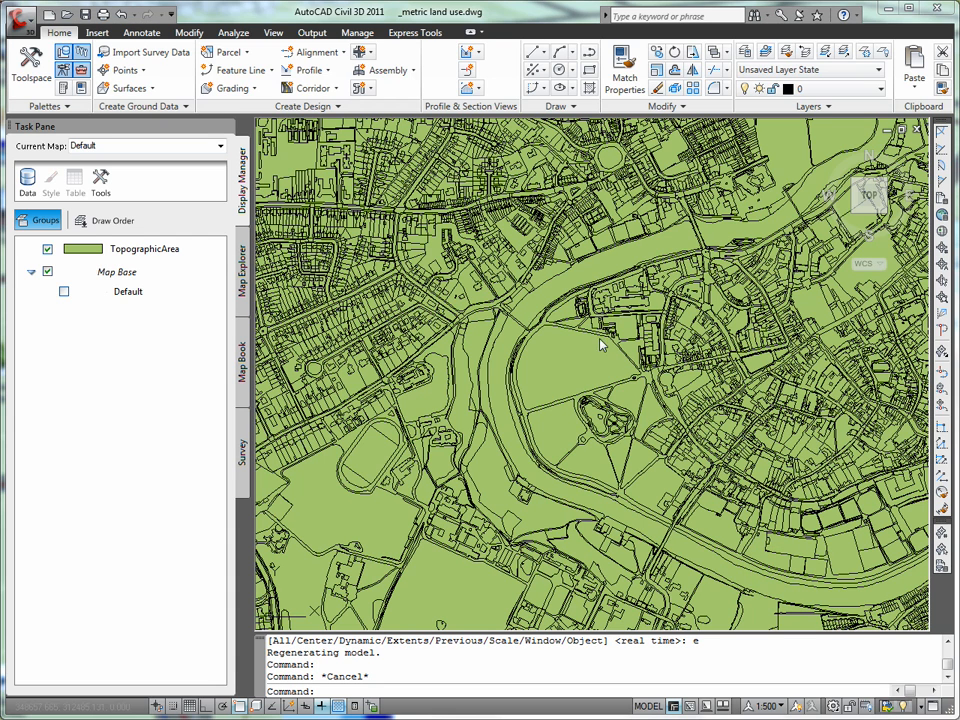
click(563, 369)
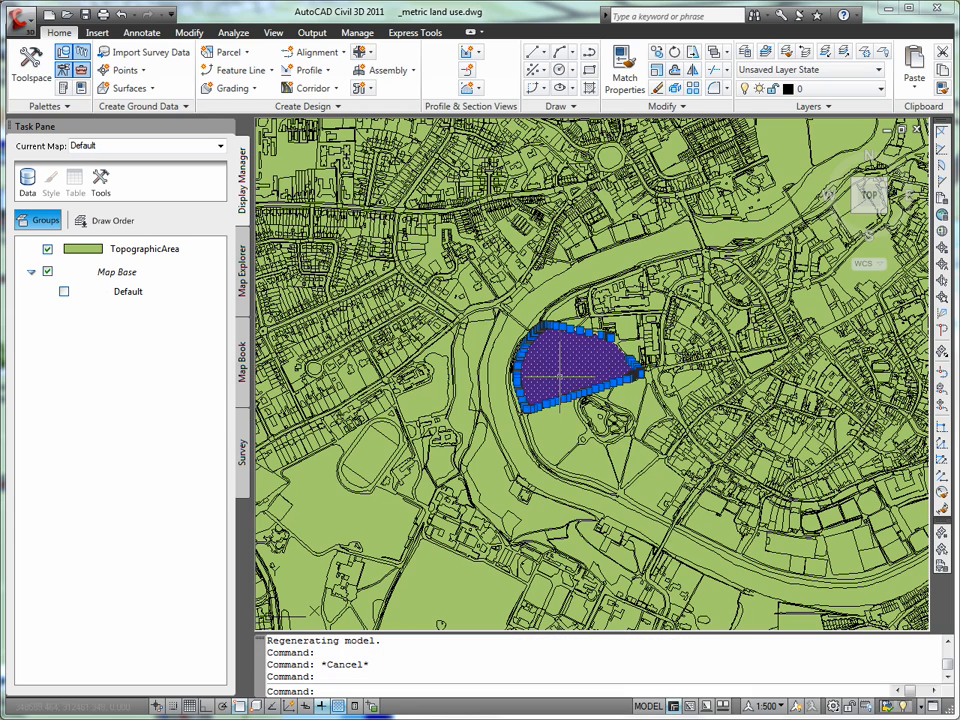
right_click(563, 369)
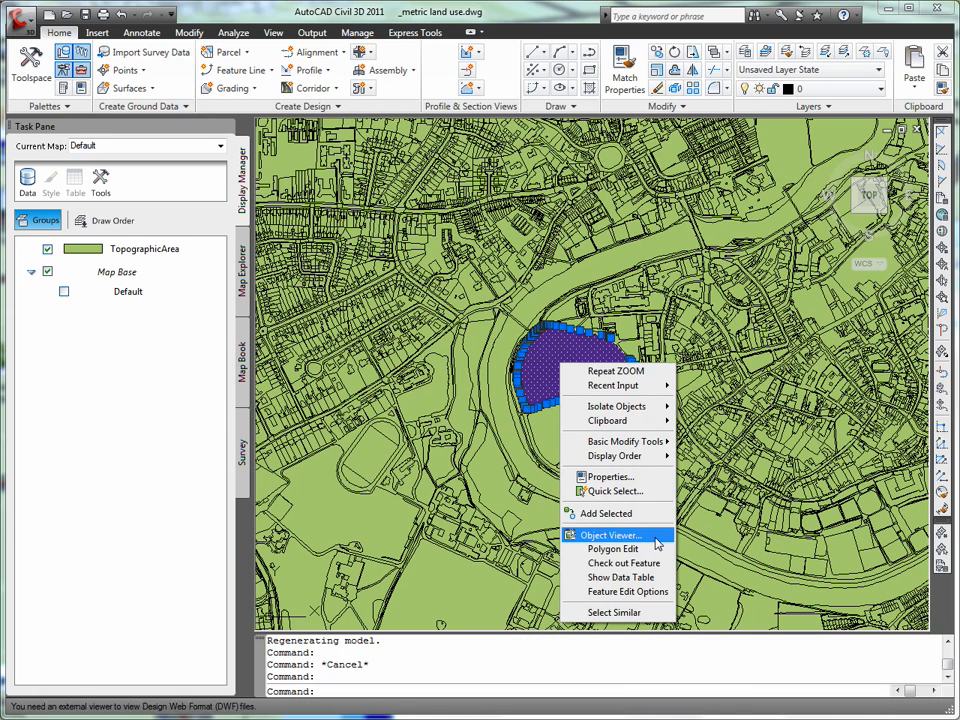
click(620, 577)
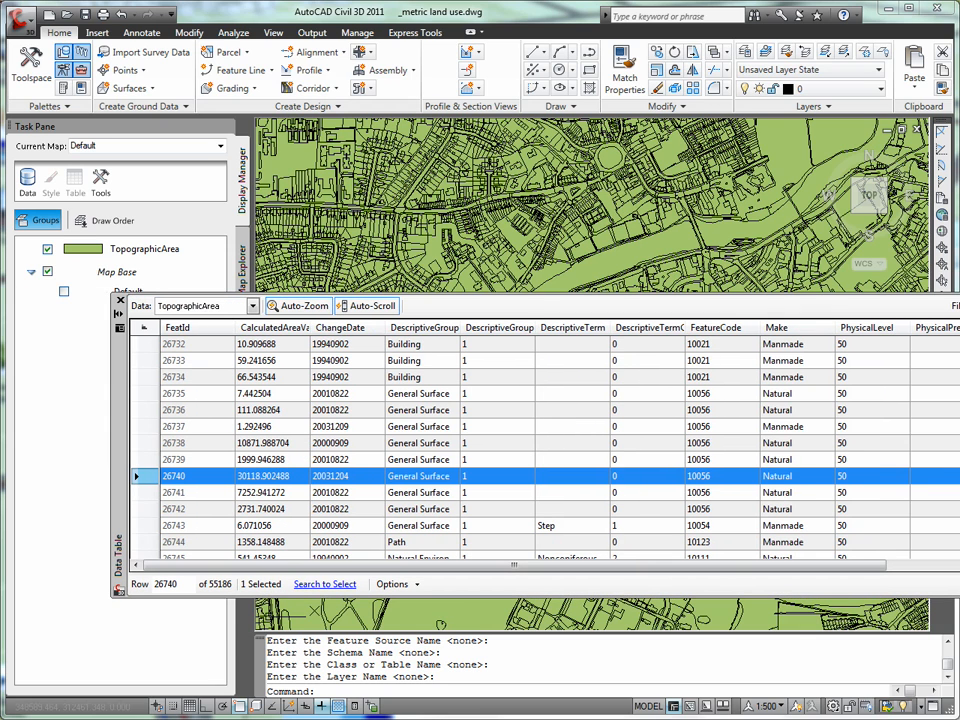
drag(116, 383, 17, 327)
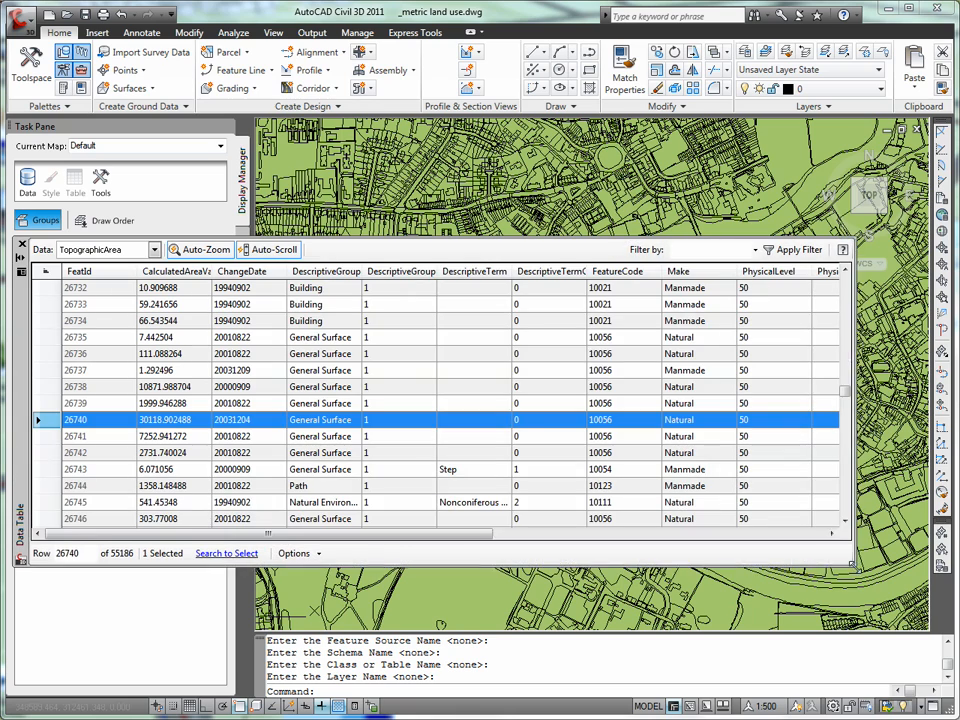
drag(356, 536, 664, 546)
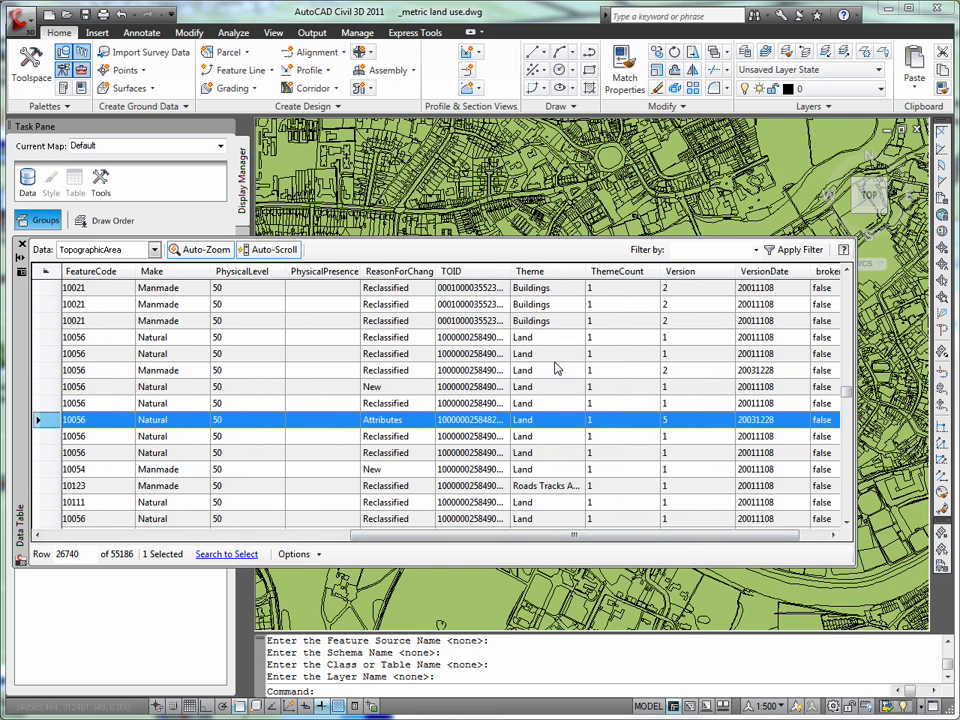
drag(846, 393, 848, 400)
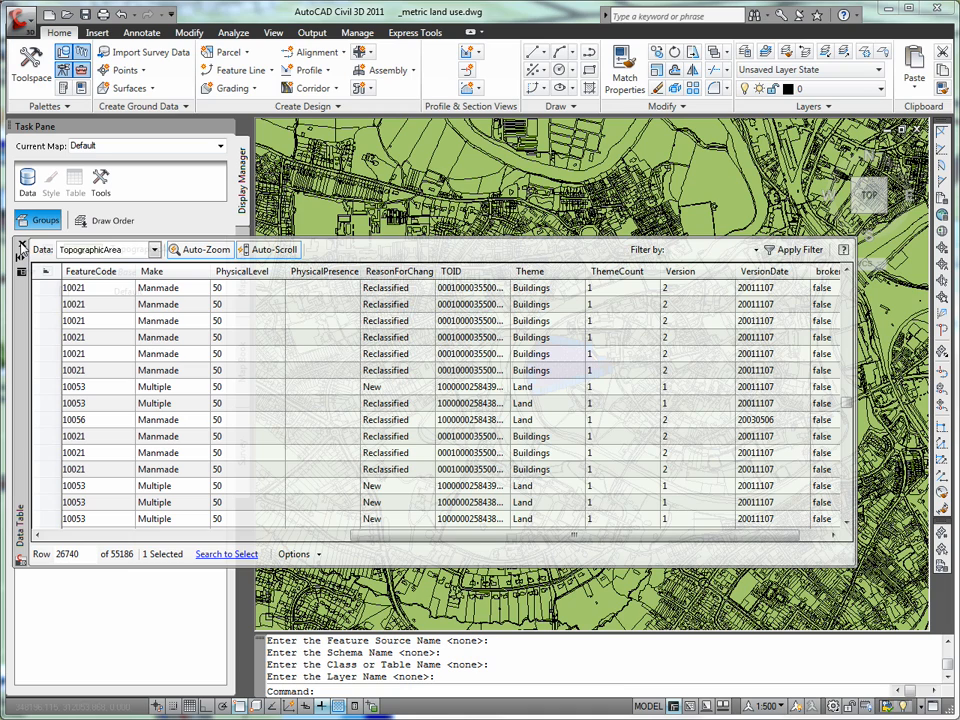
click(22, 246)
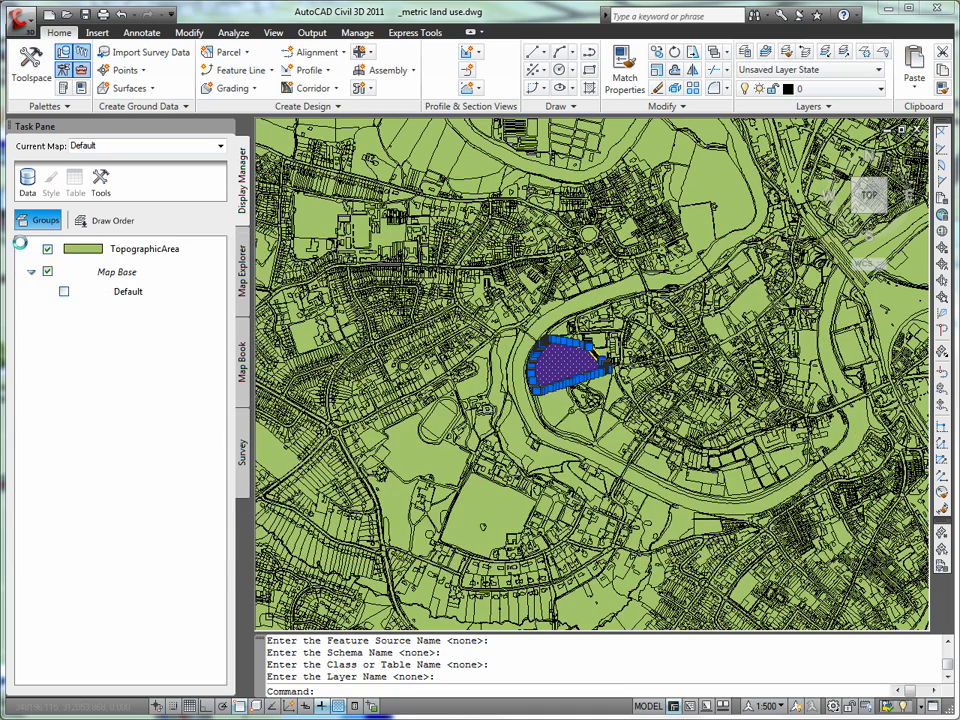
- Start a new polygon theme in the TopographicArea layer's style, based on the Theme property
click(155, 250)
right_click(163, 254)
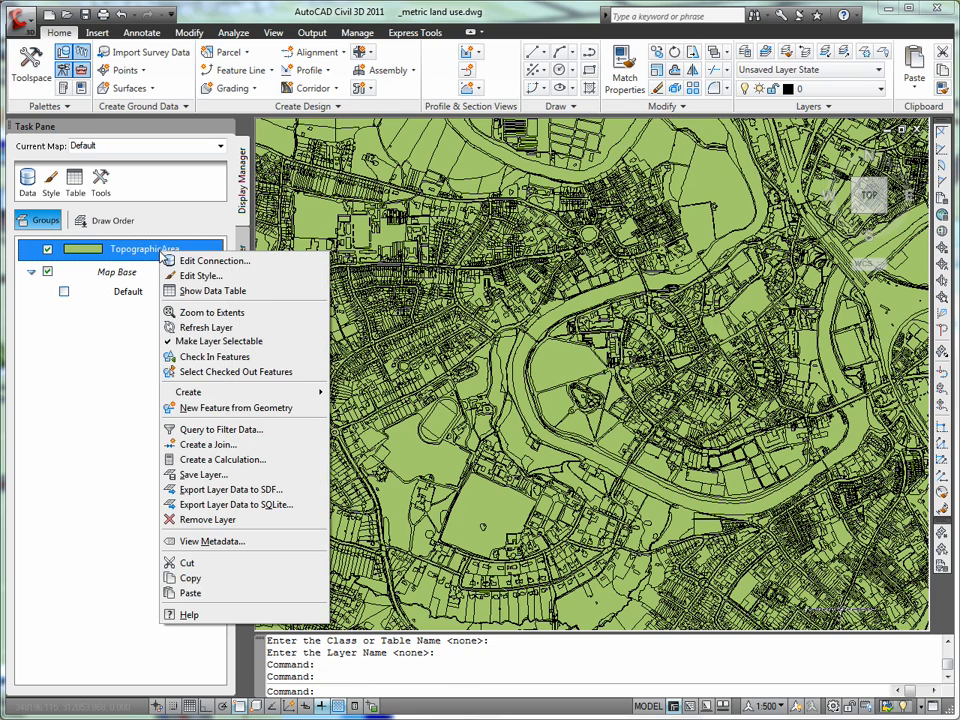
click(265, 276)
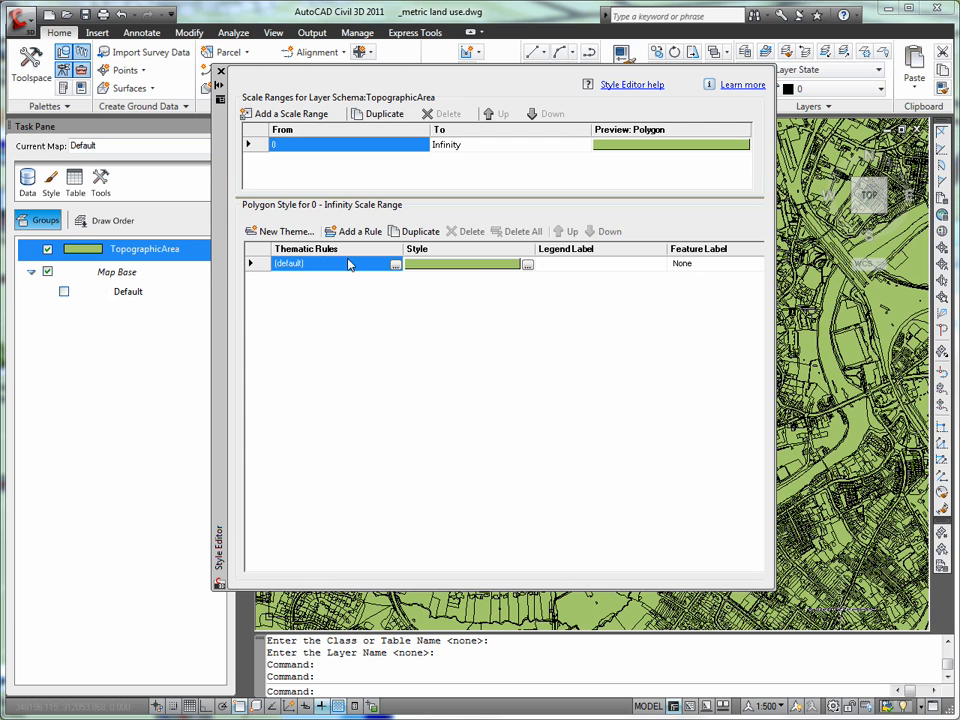
click(288, 232)
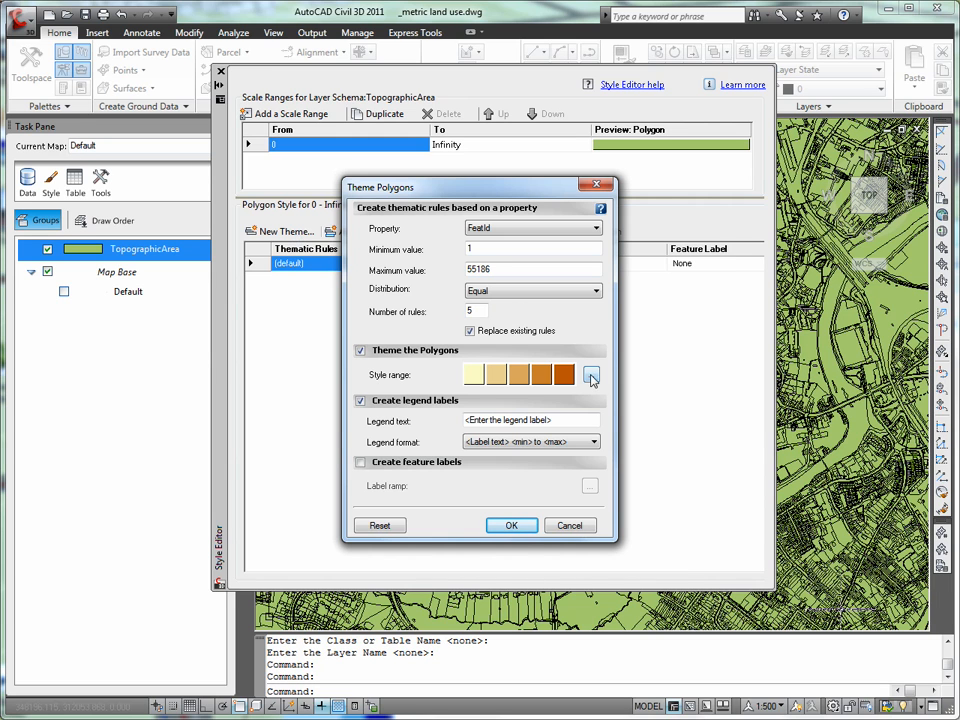
click(597, 228)
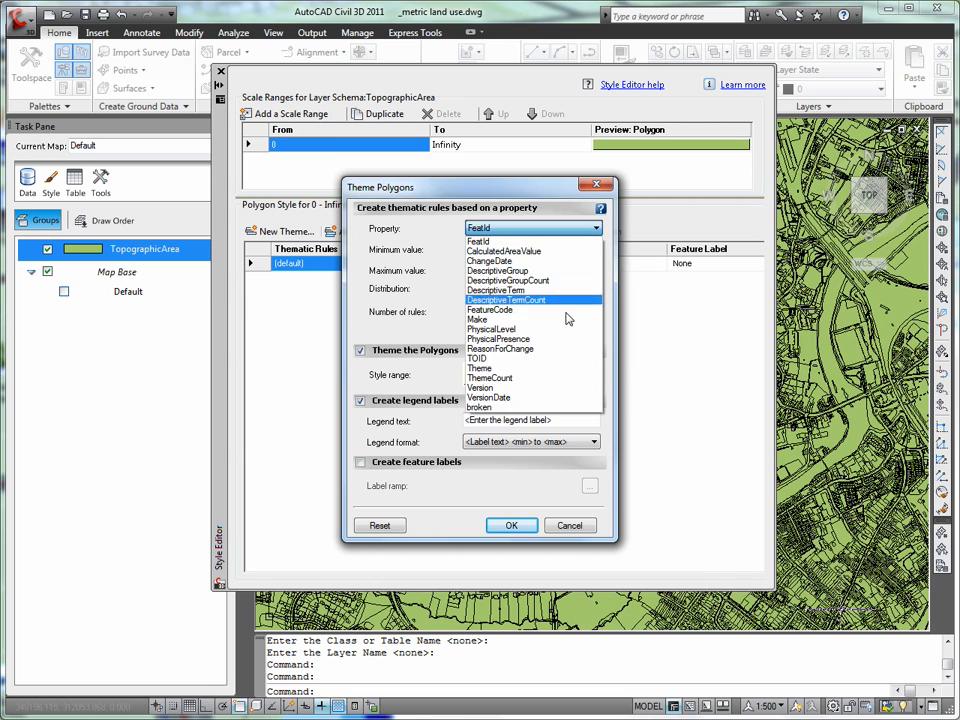
click(562, 369)
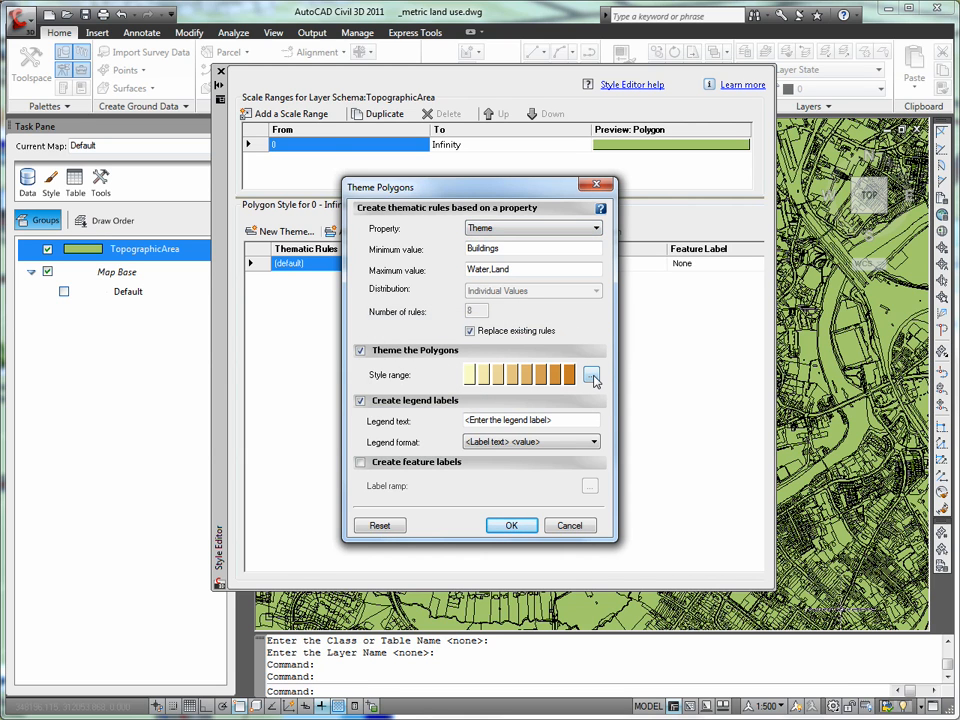
- Colour the themed polygons with the Land Use 1 palette and apply the theme to the TopographicArea layer
click(592, 376)
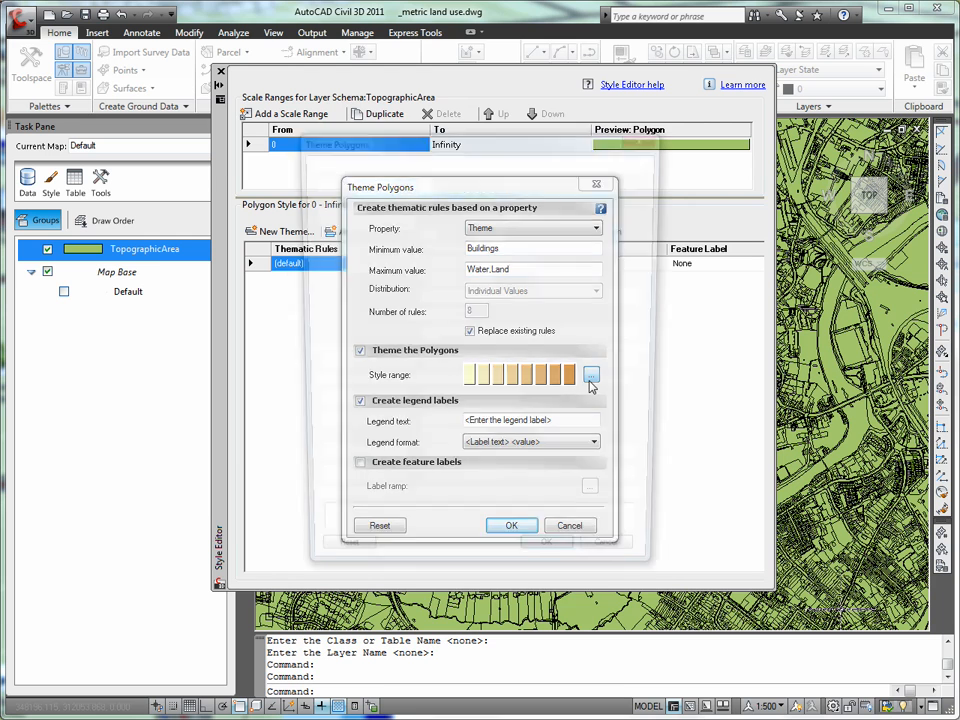
click(407, 316)
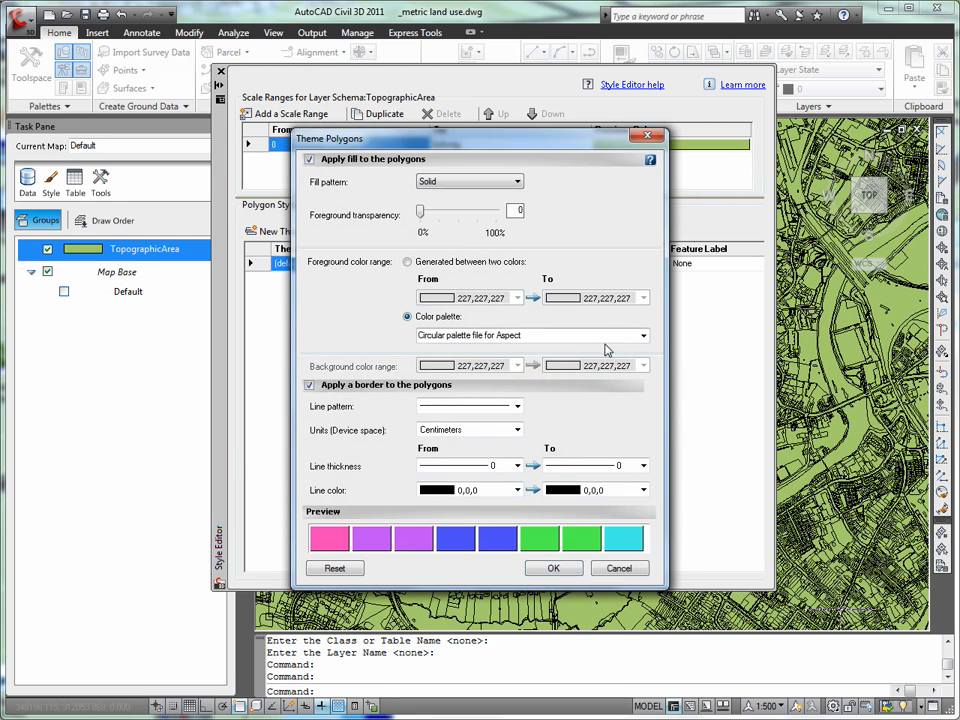
click(643, 337)
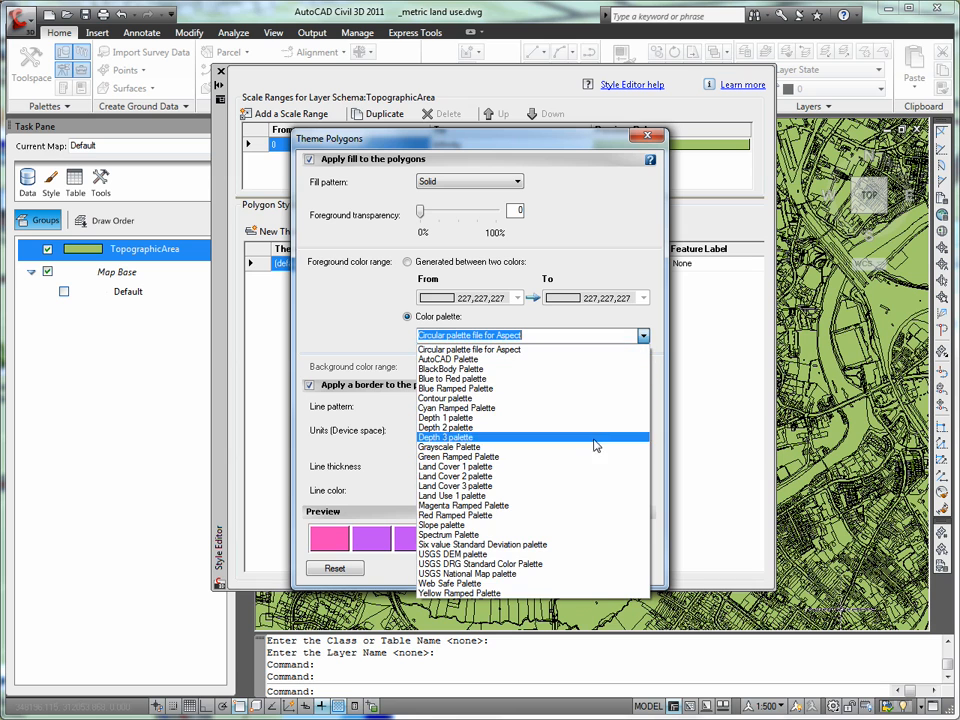
click(602, 495)
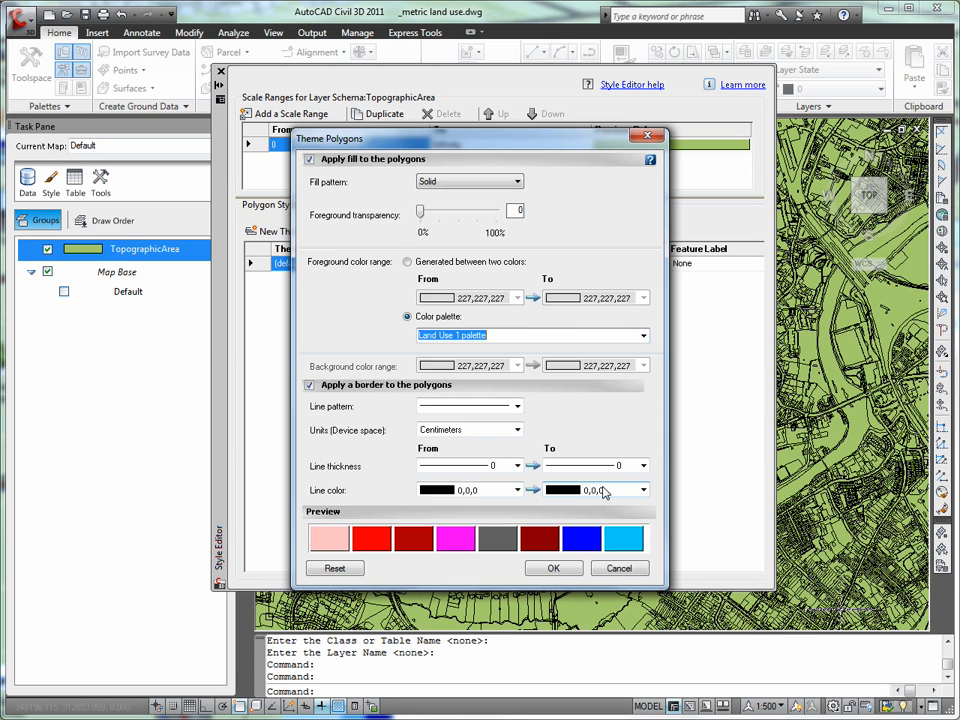
click(553, 567)
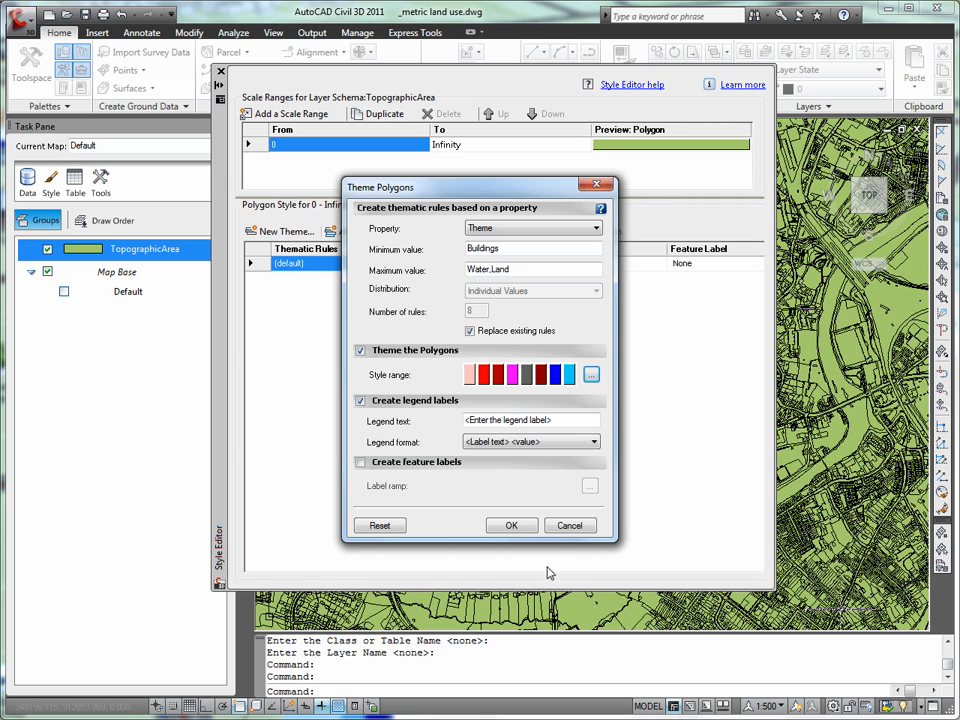
click(511, 525)
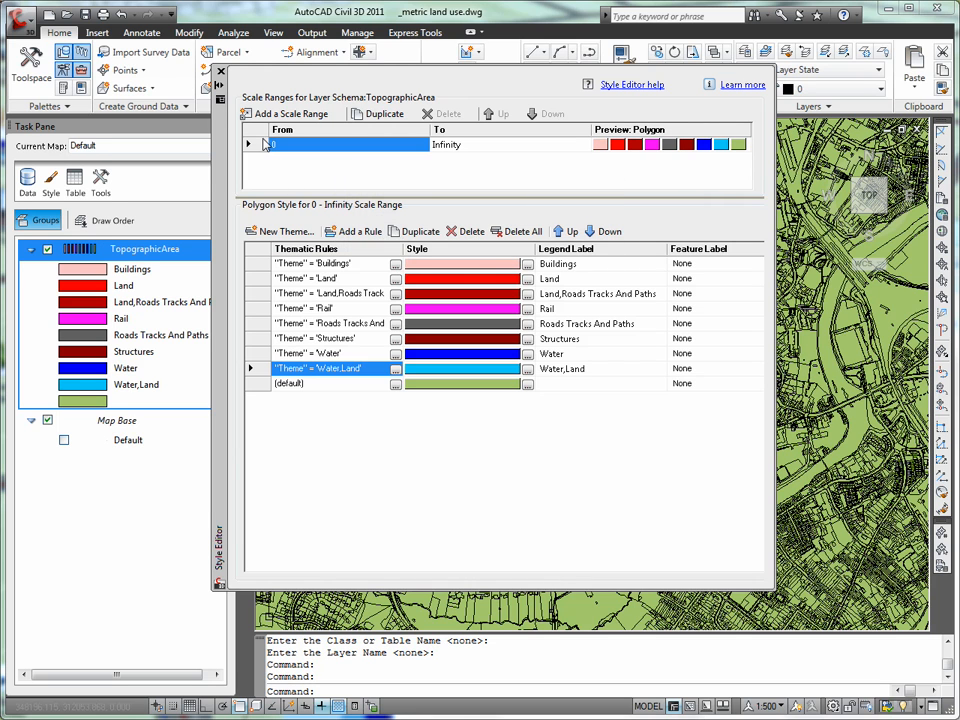
click(222, 74)
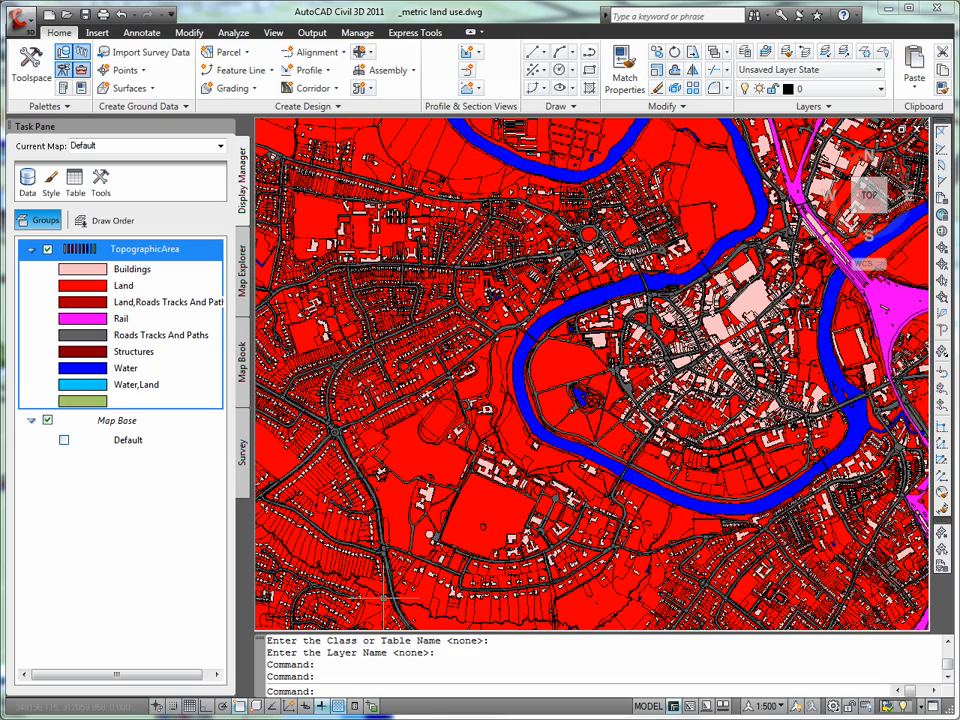
- Add Land Use Map Style.layer from the Map Layer Styles folder in Windows Explorer to the map's layer list
scroll(697, 370, up, 2)
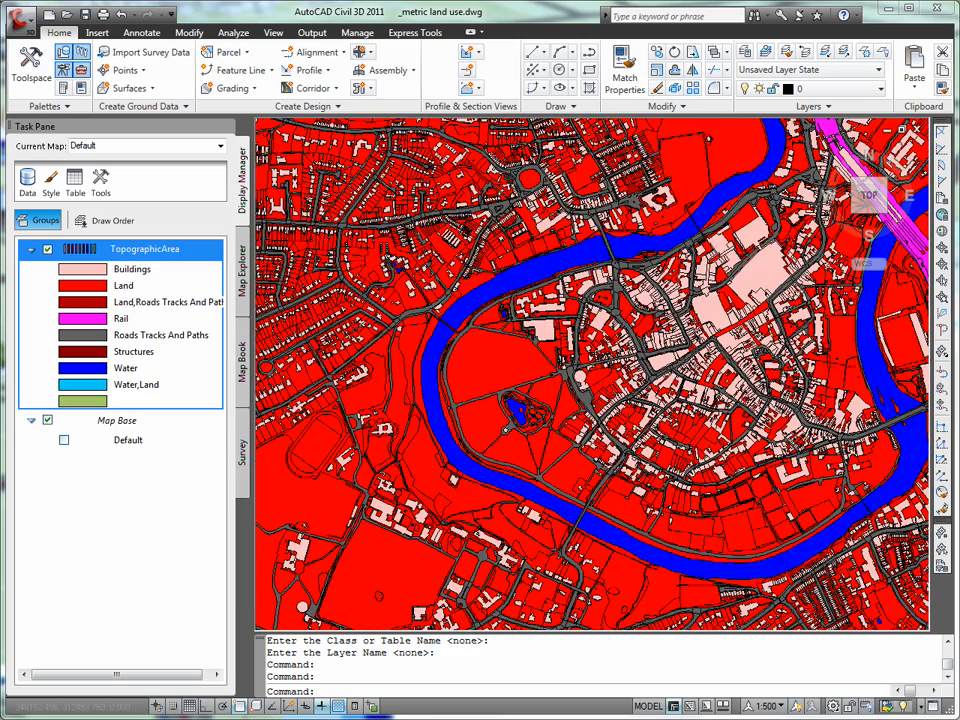
scroll(616, 382, up, 3)
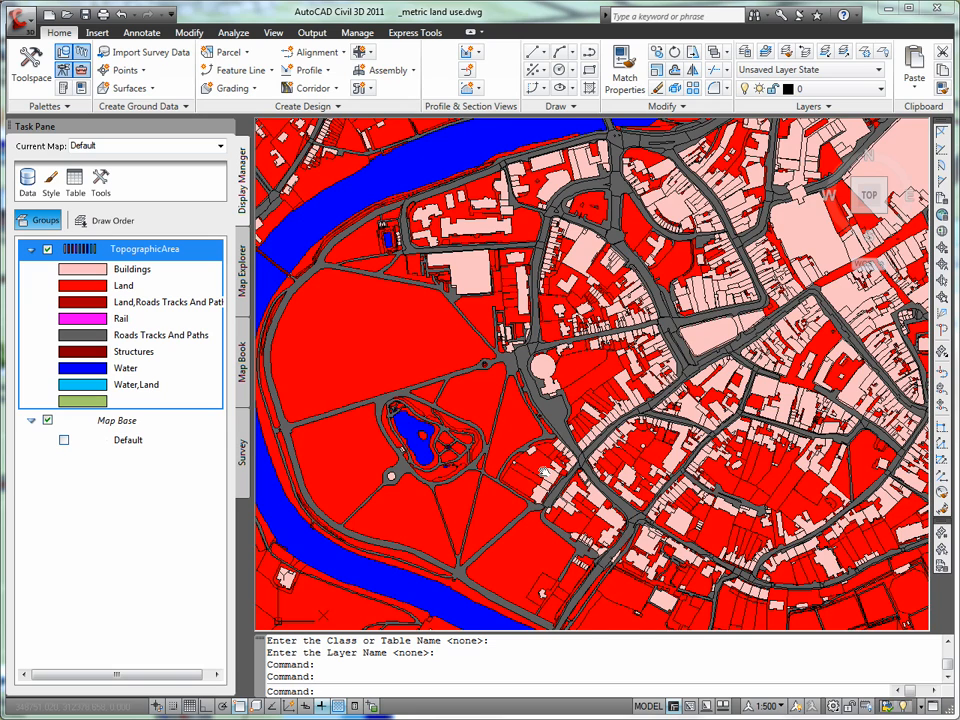
middle_drag(544, 472, 621, 492)
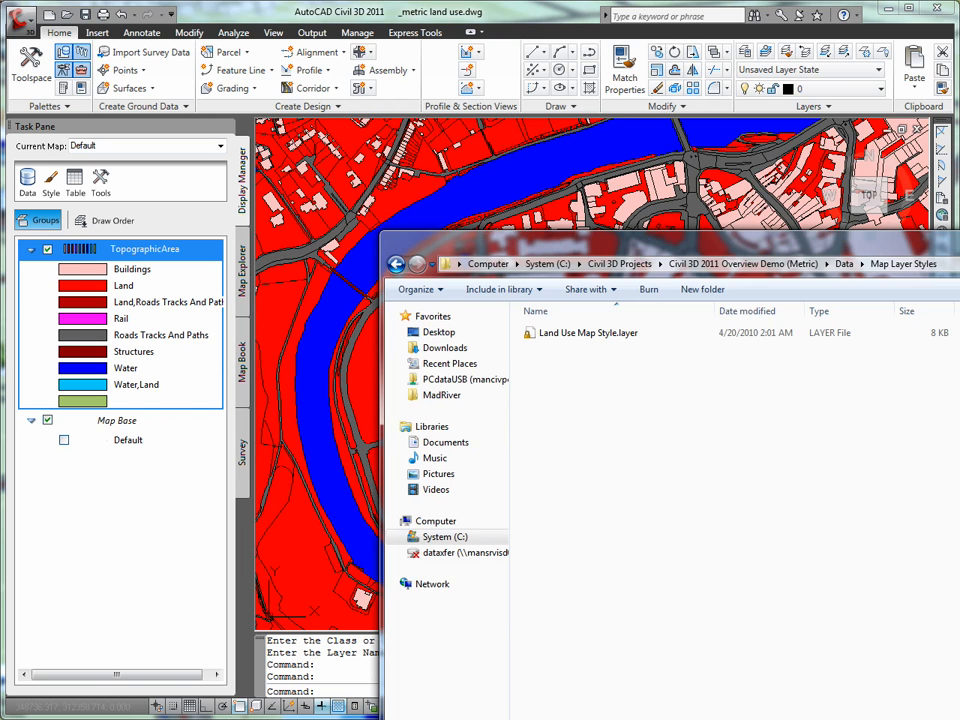
click(575, 336)
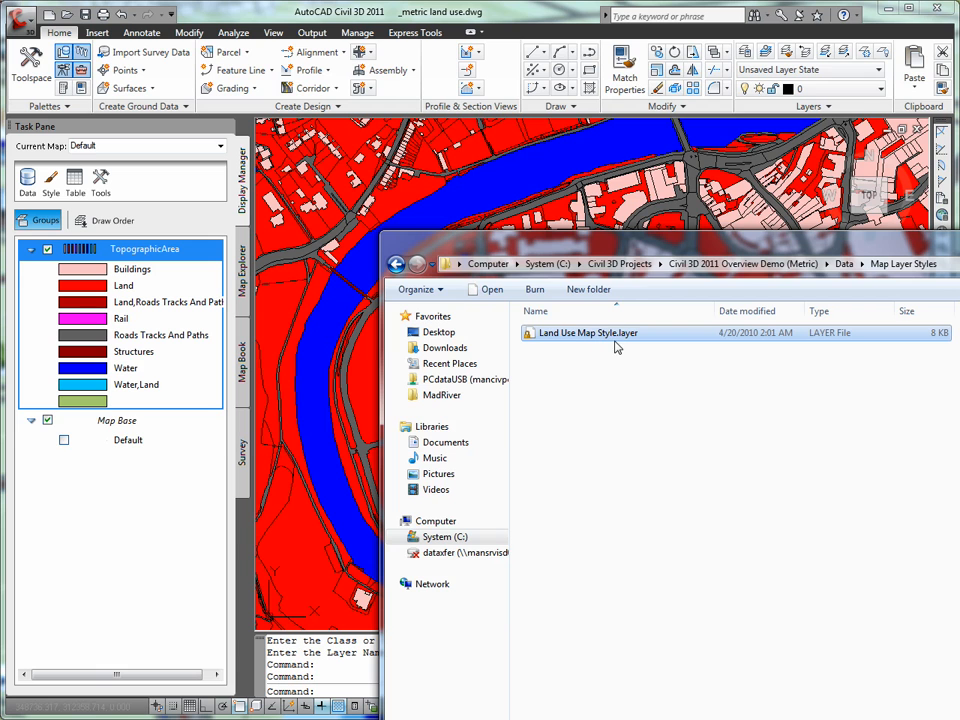
drag(617, 340, 171, 420)
drag(640, 243, 403, 259)
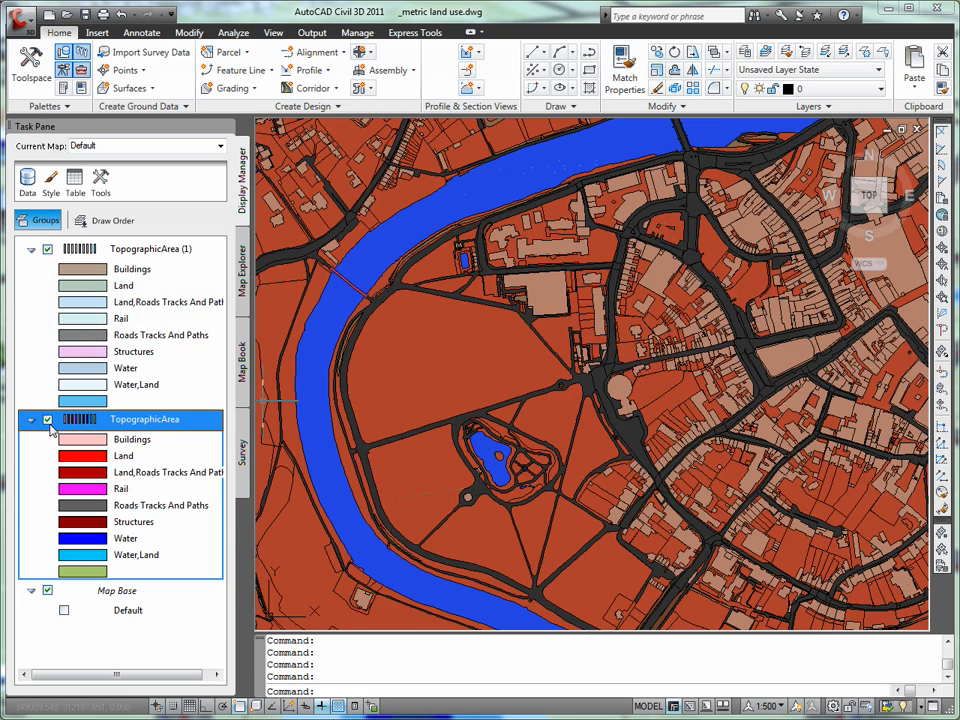
- Hide the original TopographicArea layer, collapse its legend and remove it from the map
click(47, 420)
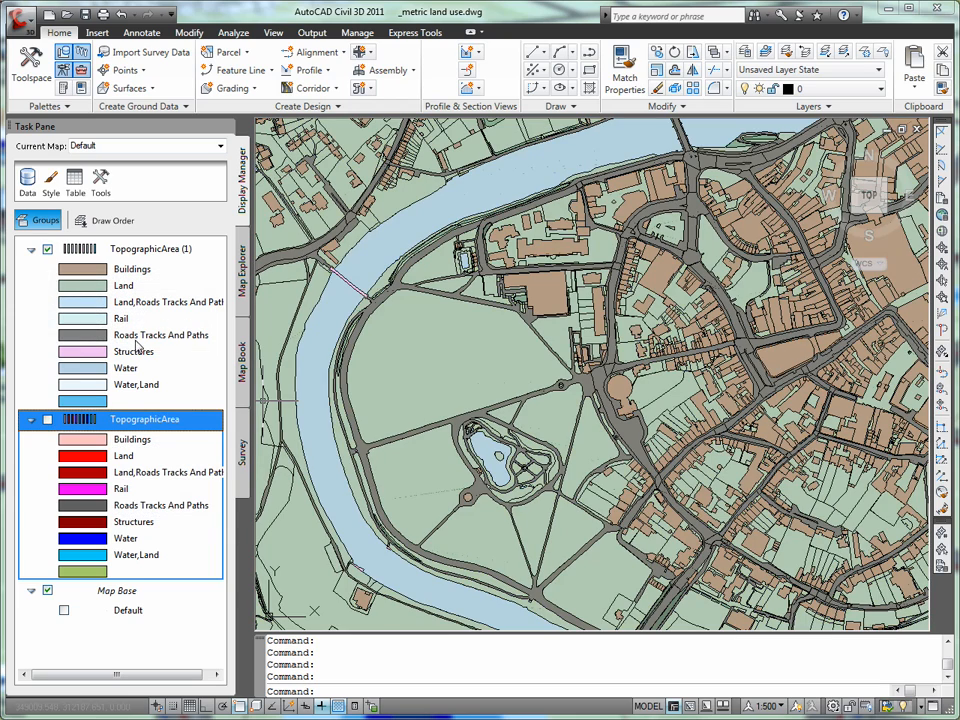
click(31, 420)
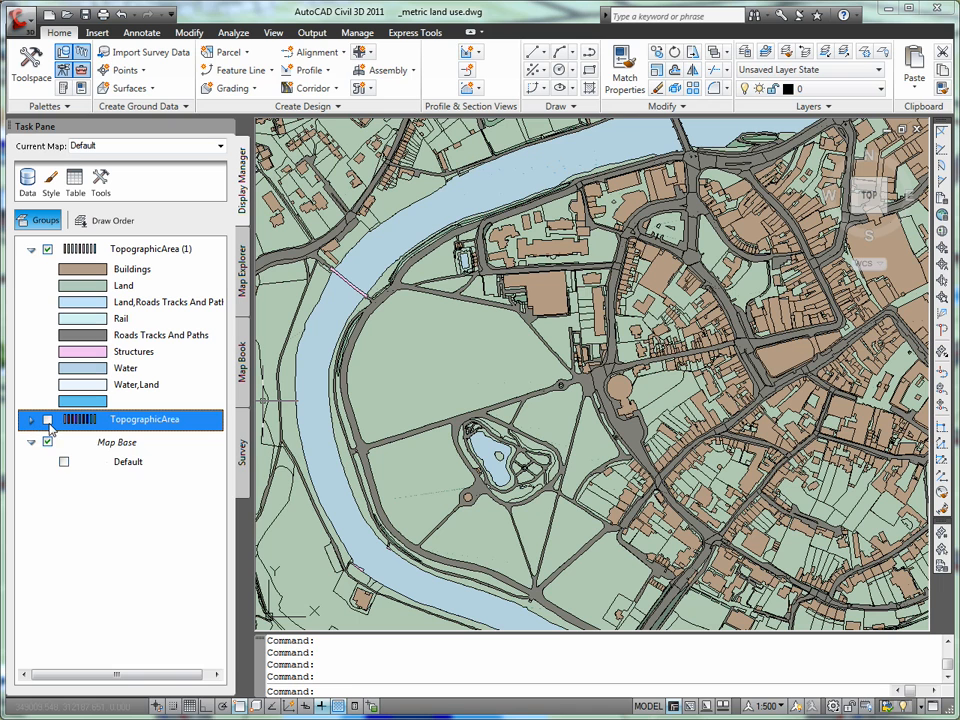
right_click(120, 421)
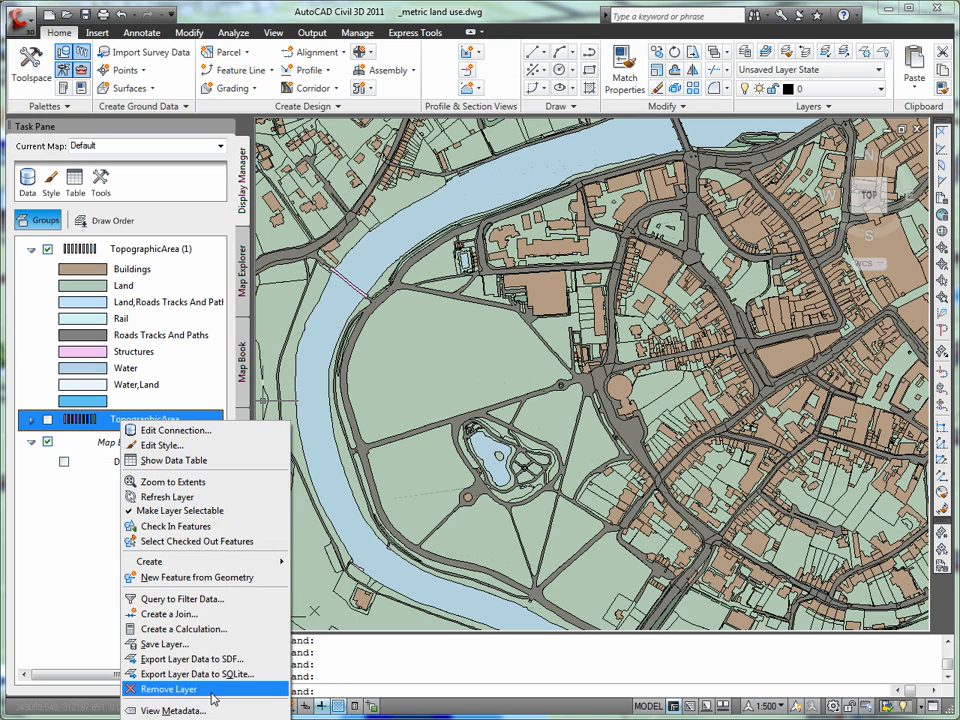
click(168, 689)
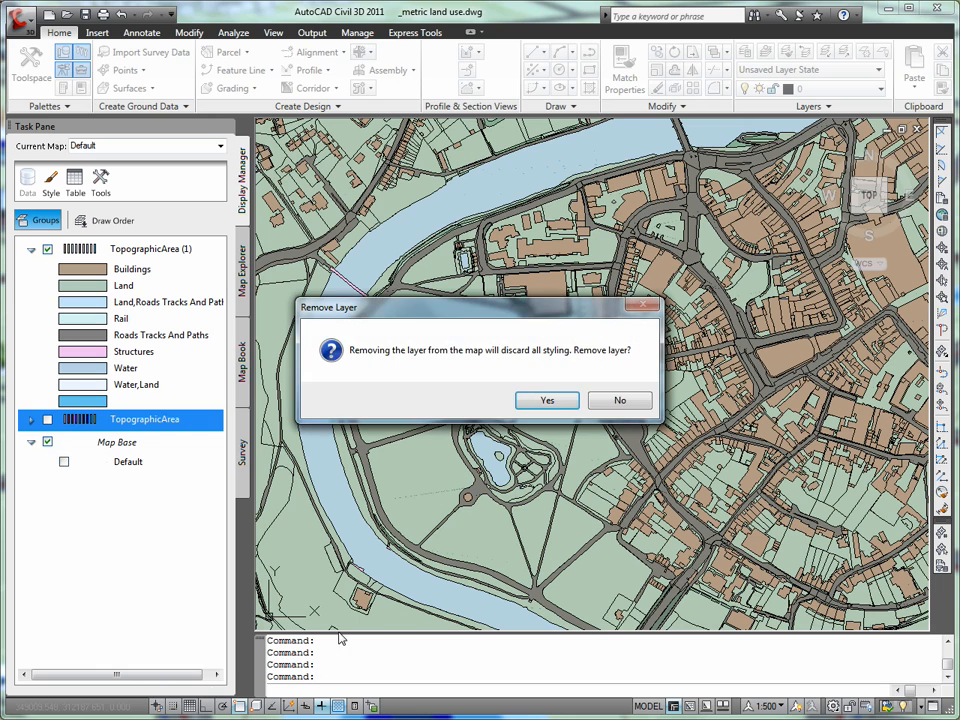
click(548, 400)
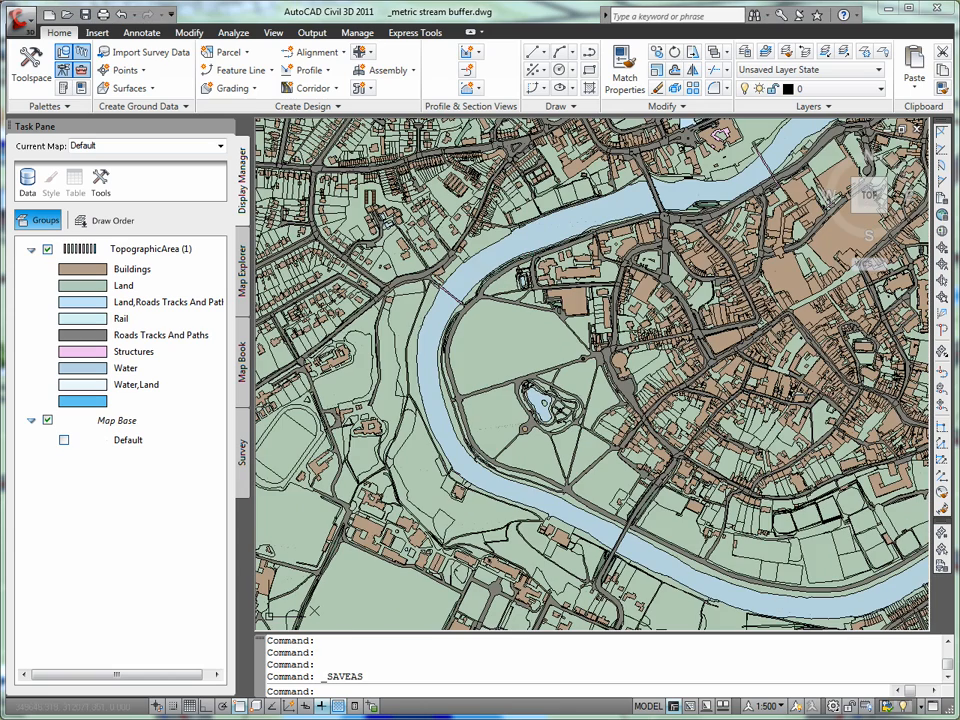
- Switch to the Task-based Geospatial workspace and start a feature buffer on the three adjoining river polygons around the bend
click(834, 705)
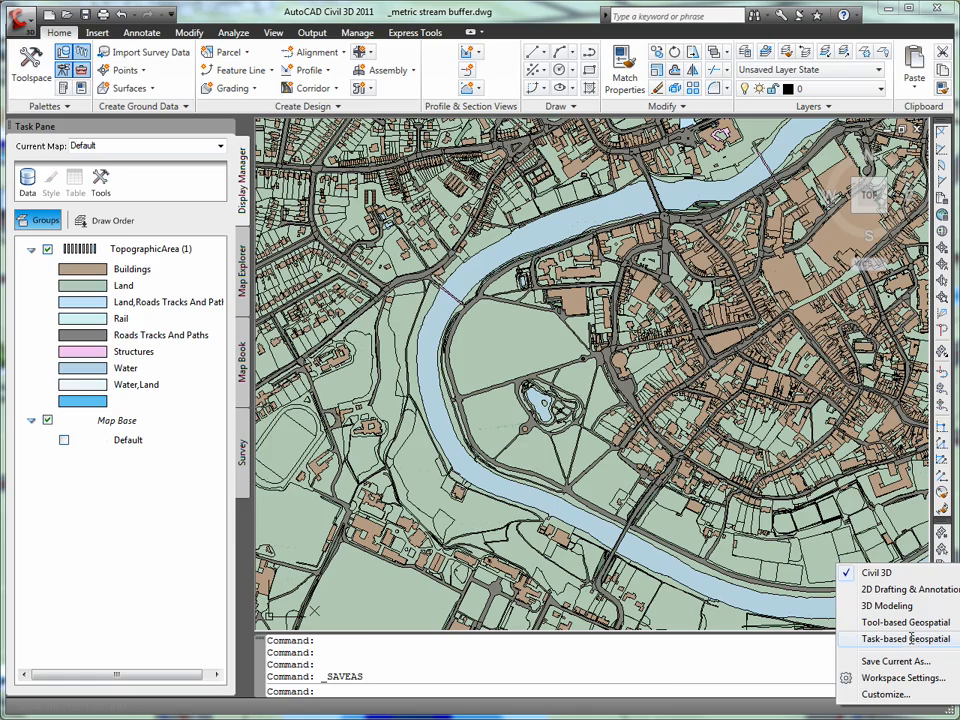
click(905, 639)
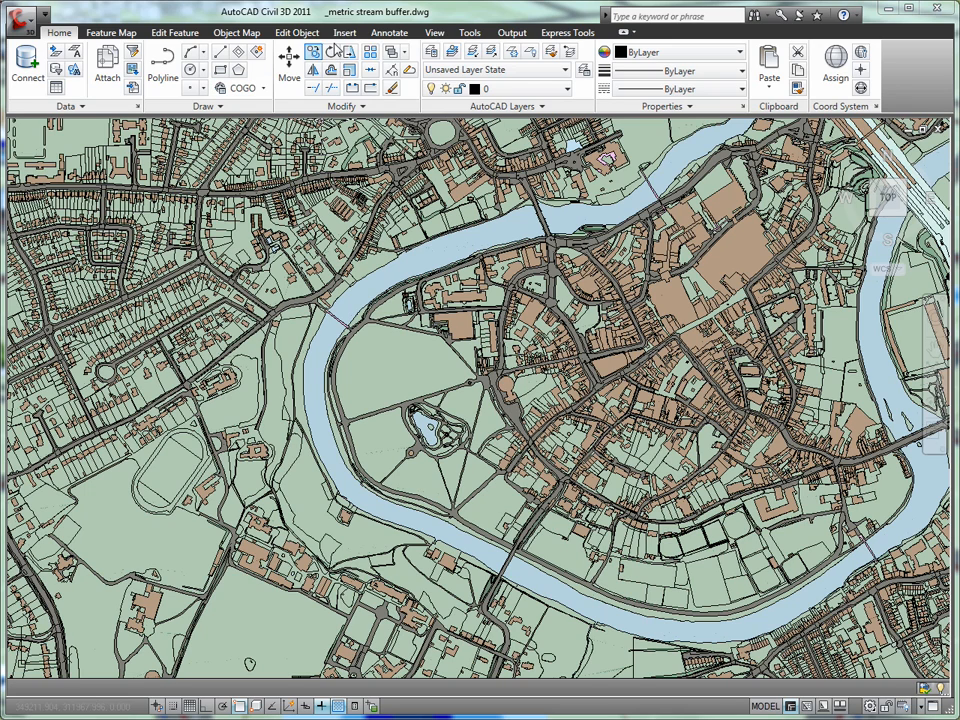
click(125, 33)
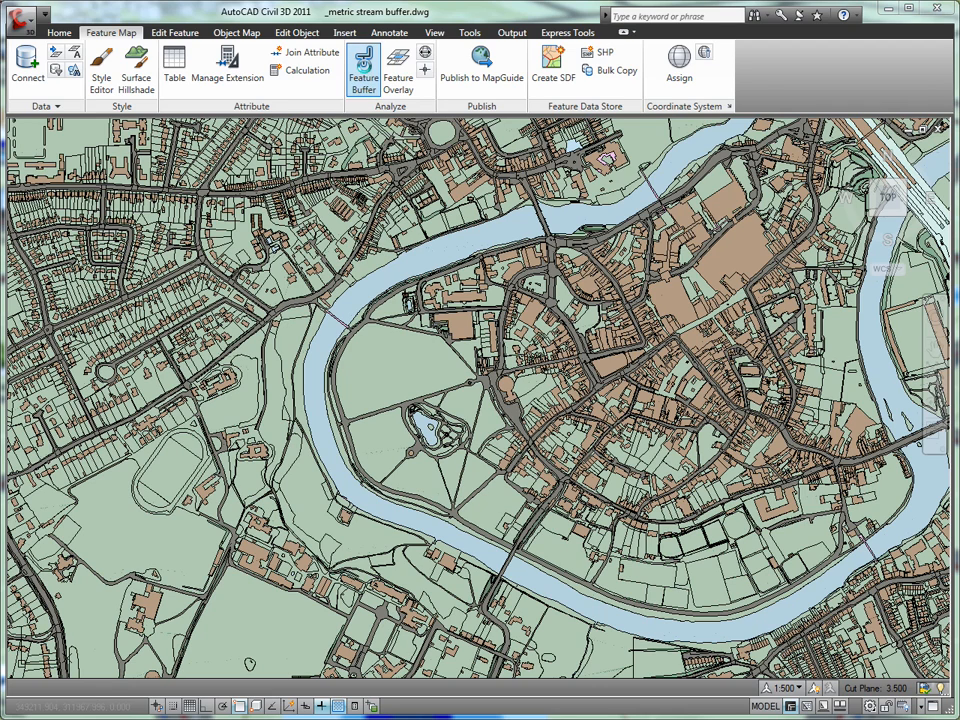
click(363, 72)
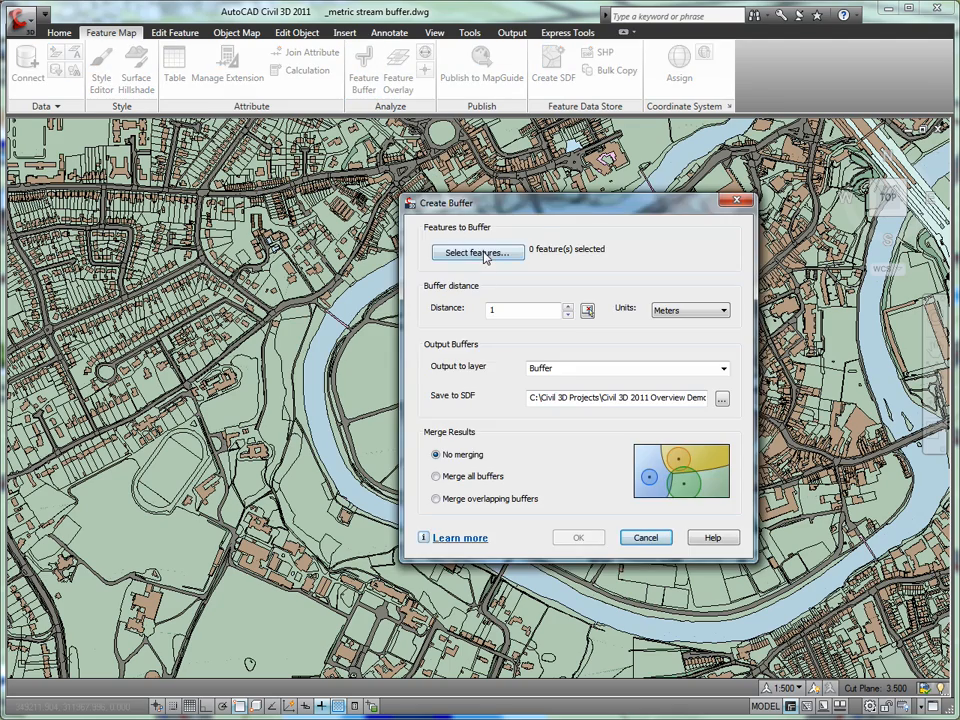
click(477, 253)
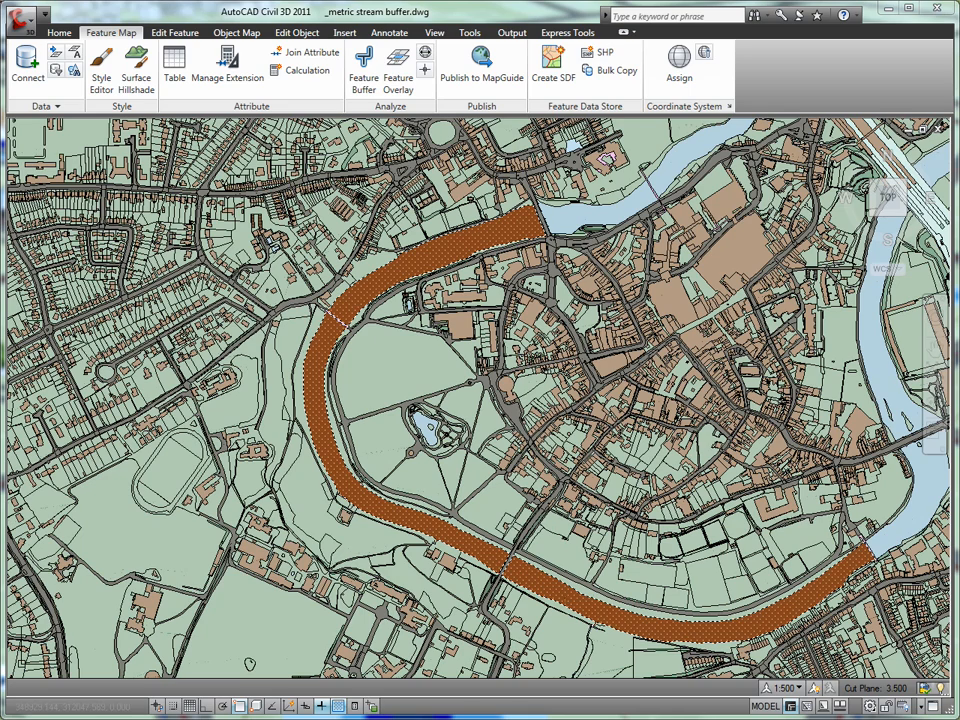
key(Return)
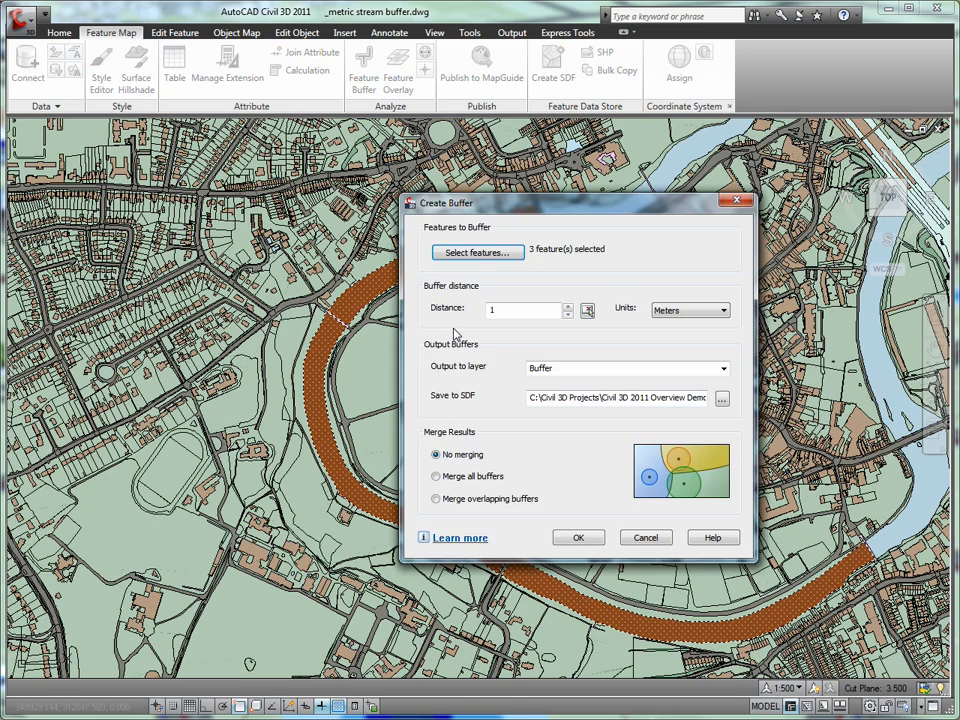
- Create a 50-metre buffer around the selected river polygons on a layer named StreamBuffer, merging all buffers
text(50)
double_click(552, 368)
key(Right)
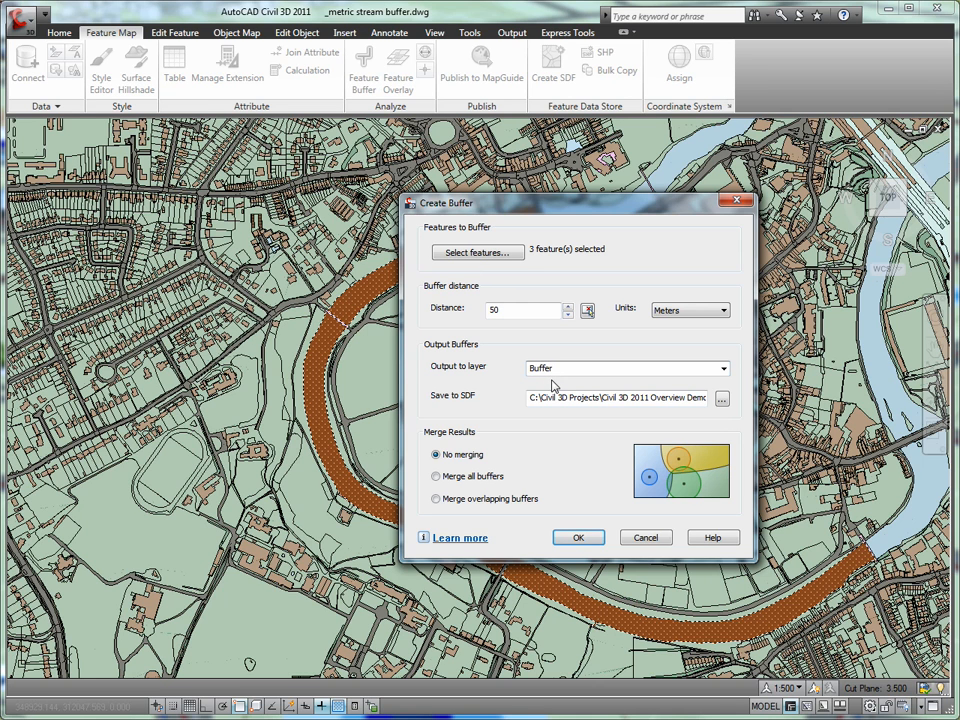
text(Stream)
click(437, 478)
click(559, 542)
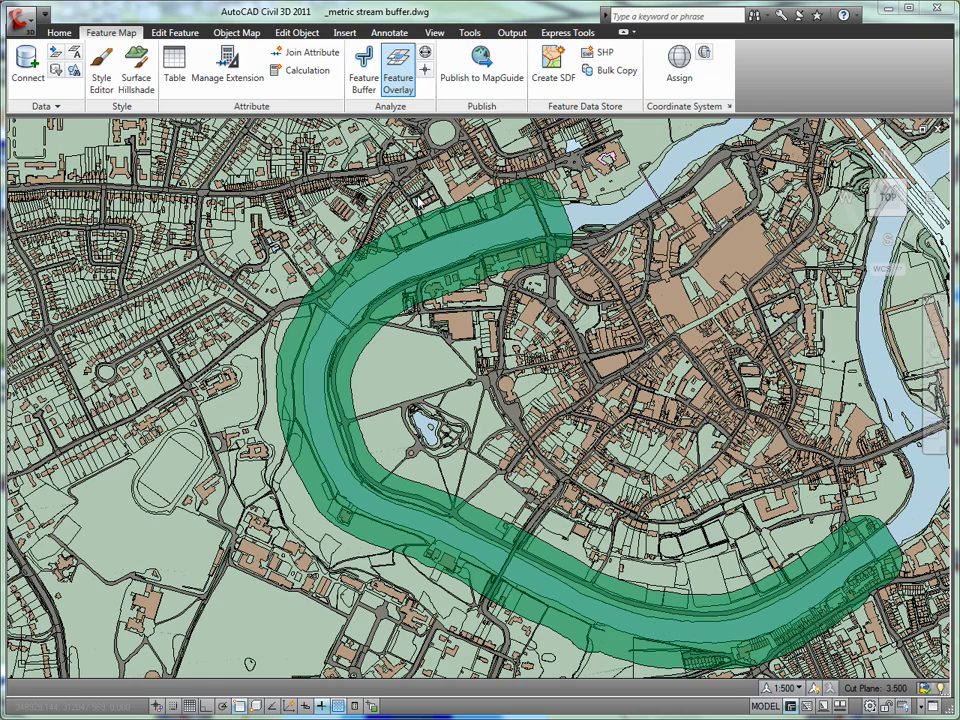
- Run an Intersect overlay analysis with TopographicArea (1) as source and StreamBuffer as overlay, using the suggested sliver tolerances
click(406, 89)
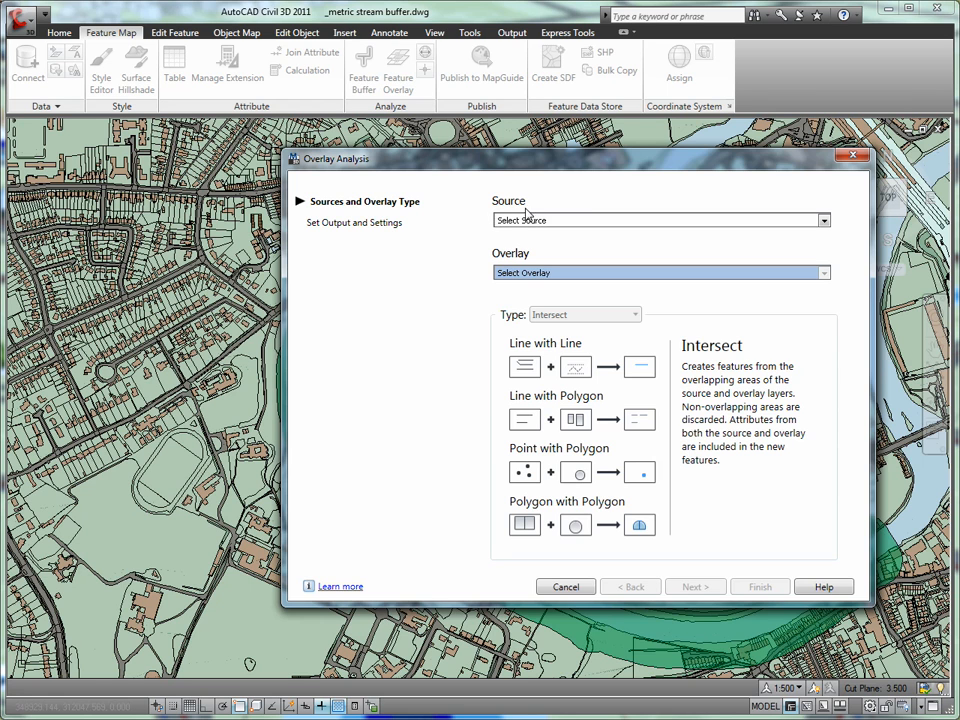
click(546, 221)
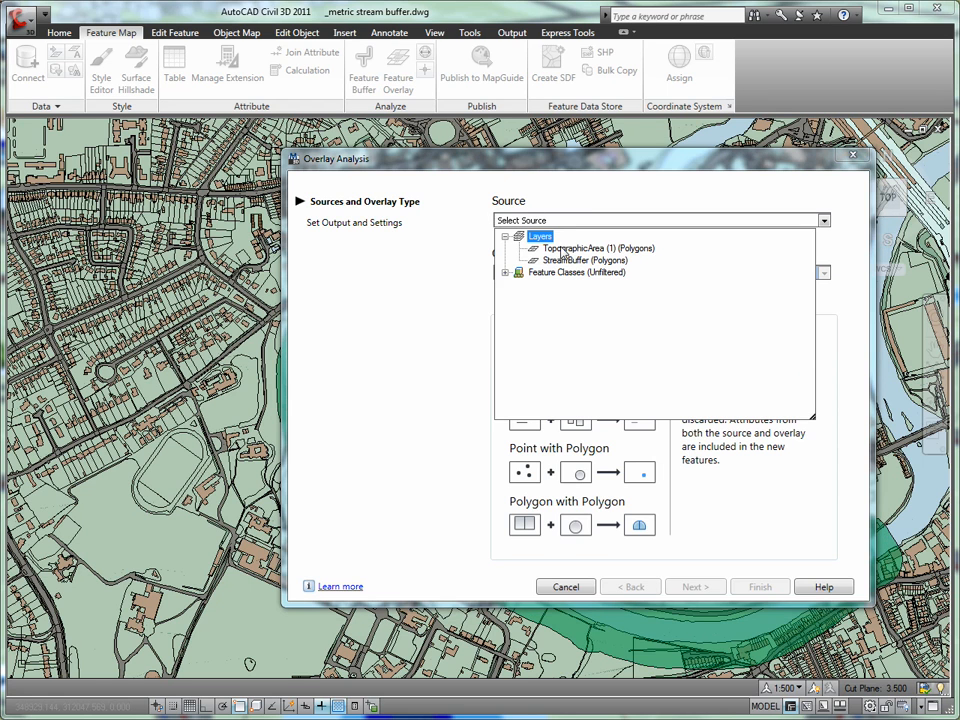
click(567, 251)
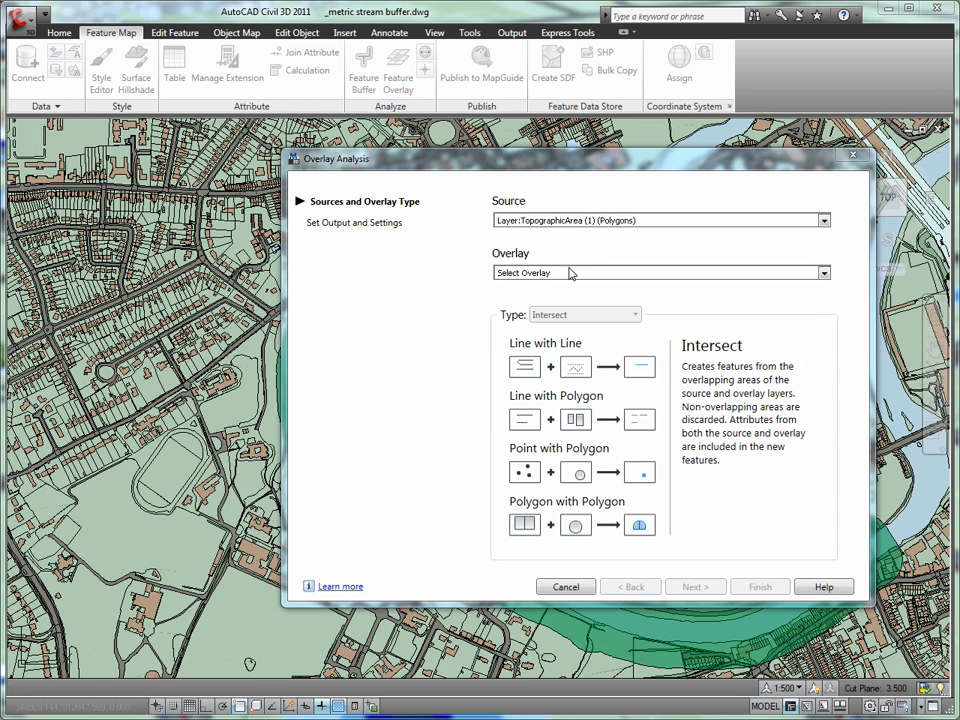
click(573, 278)
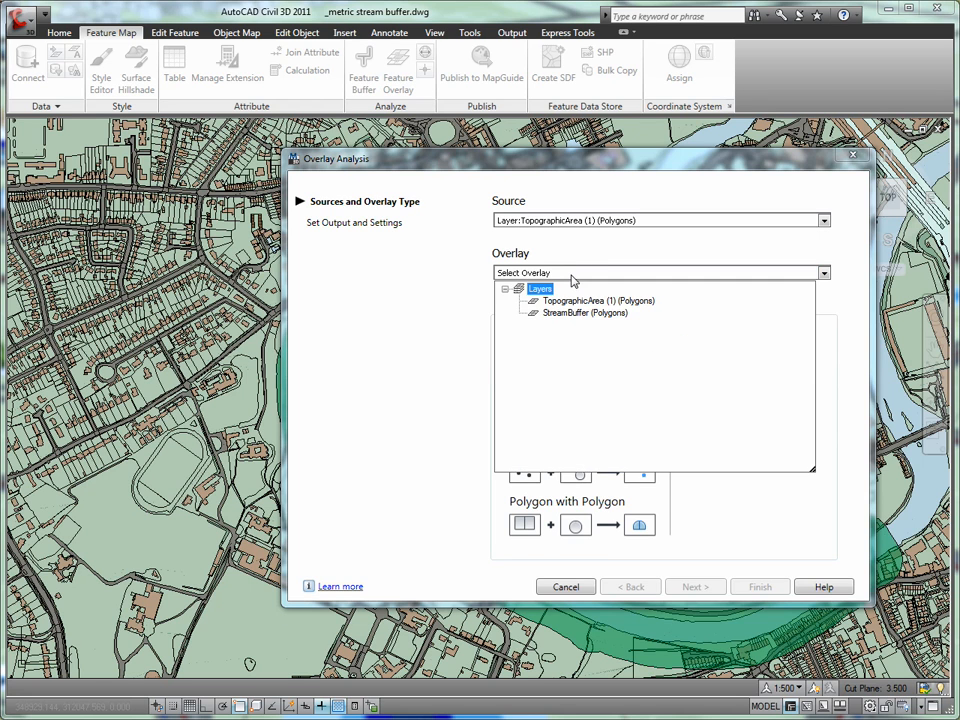
click(573, 314)
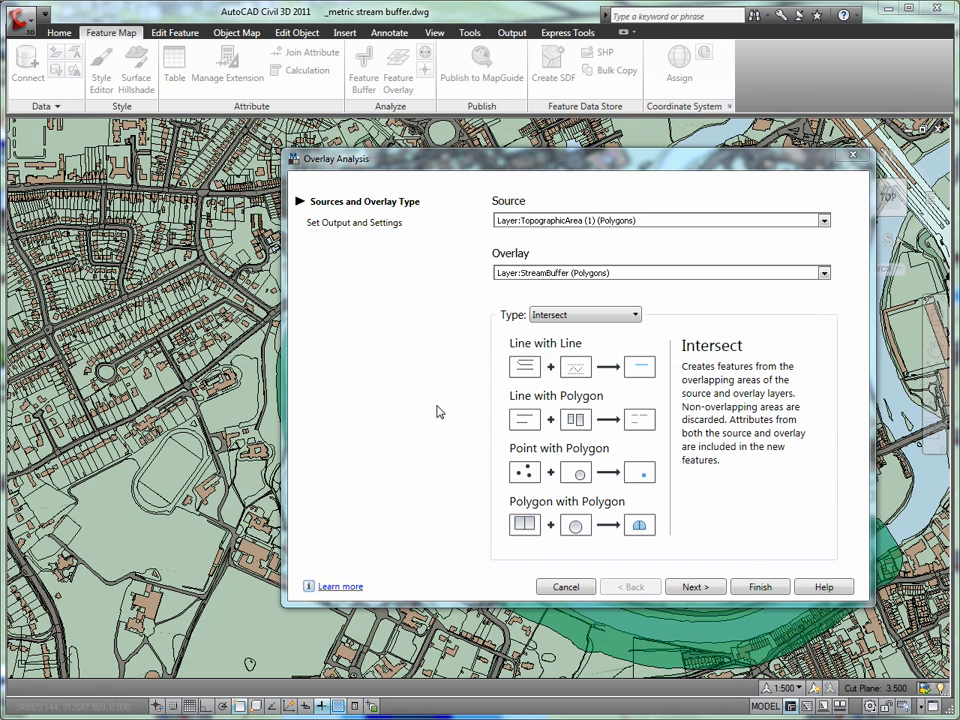
click(694, 587)
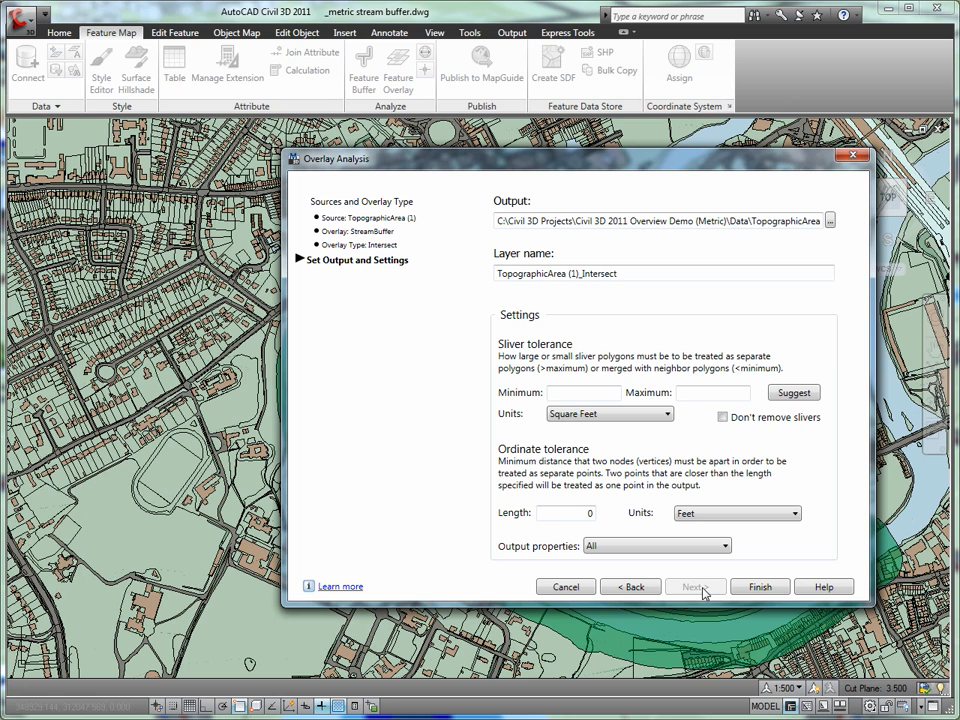
click(789, 392)
click(762, 586)
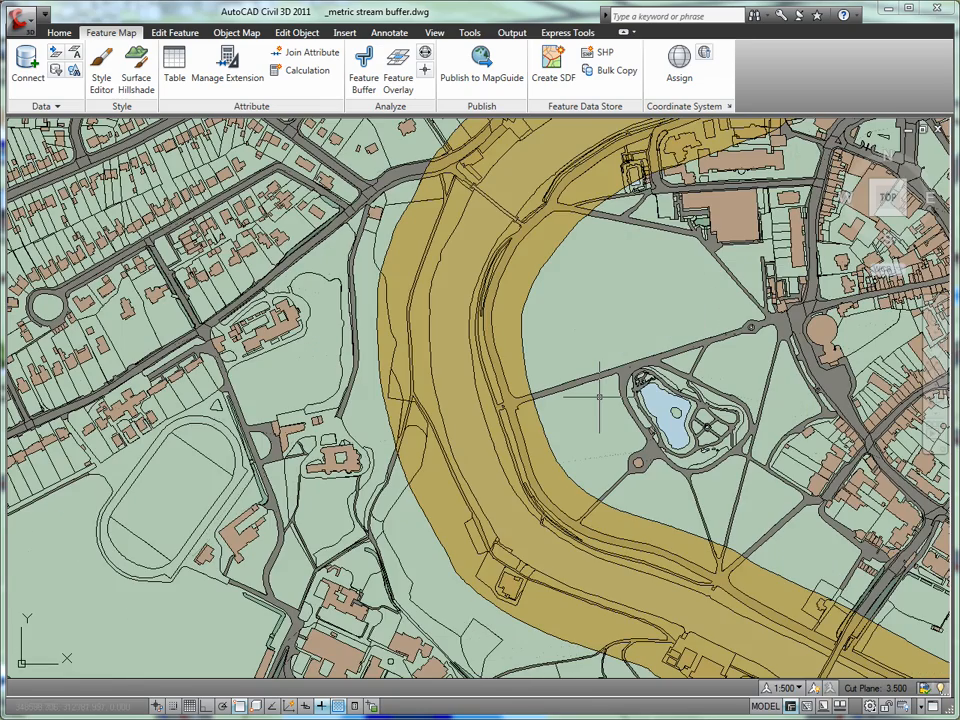
- Check out the crescent-shaped intersect polygon along the inner side of the river bend and extract its geometry from the feature
scroll(600, 397, down, 2)
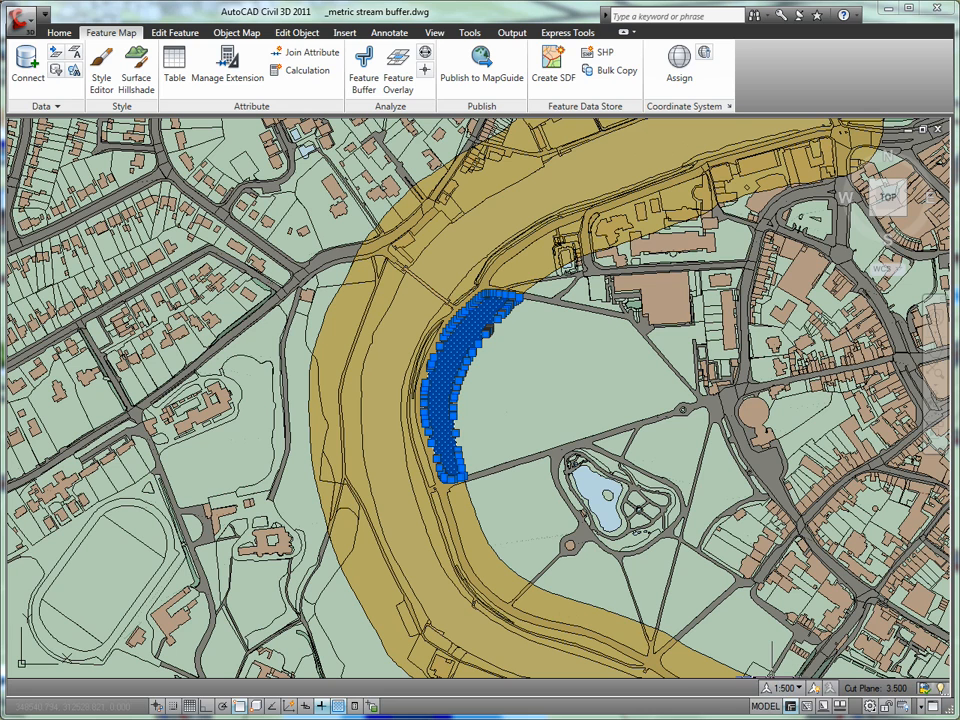
right_click(463, 345)
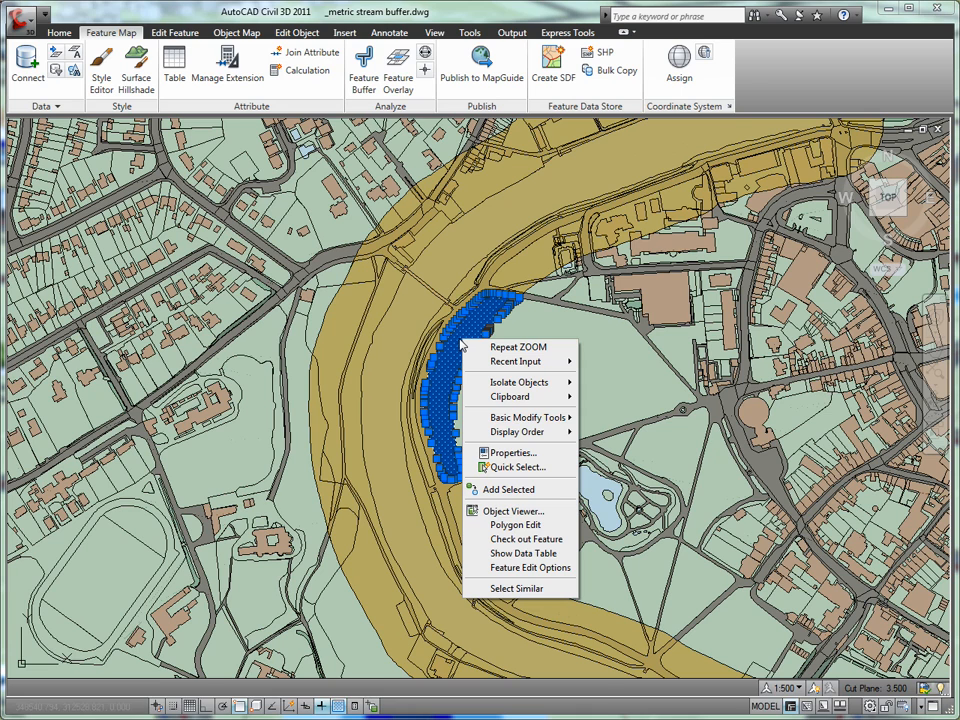
click(557, 545)
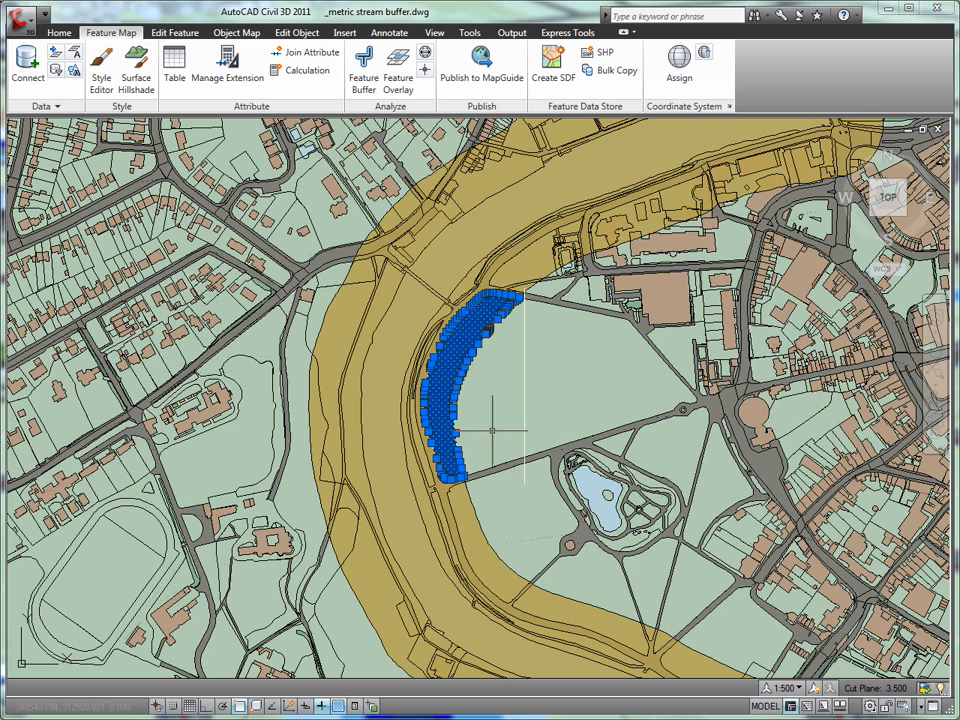
right_click(466, 362)
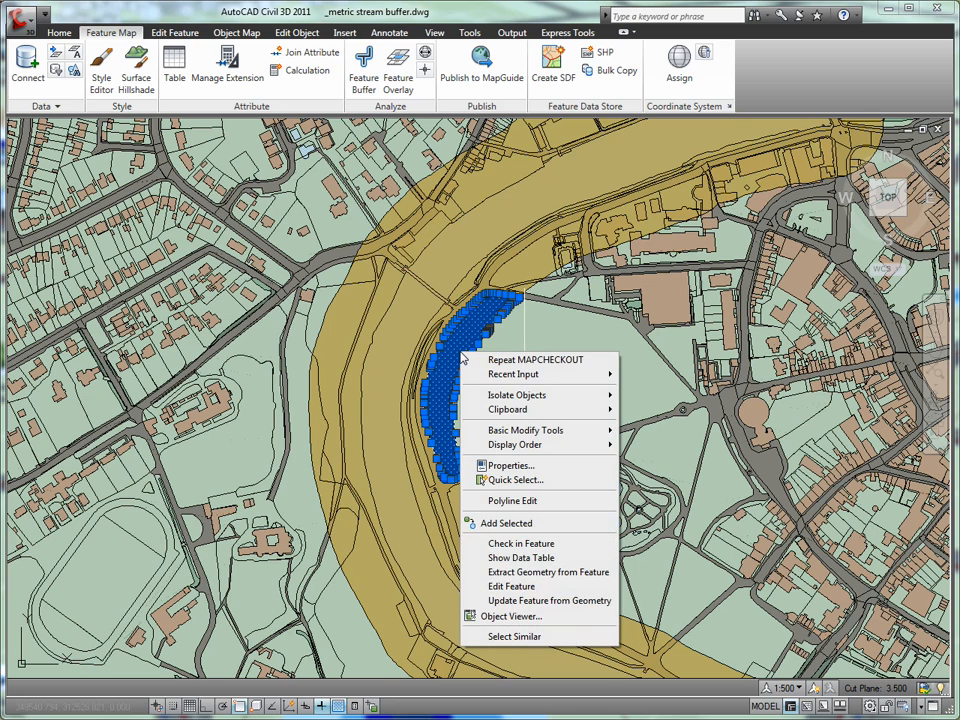
click(583, 572)
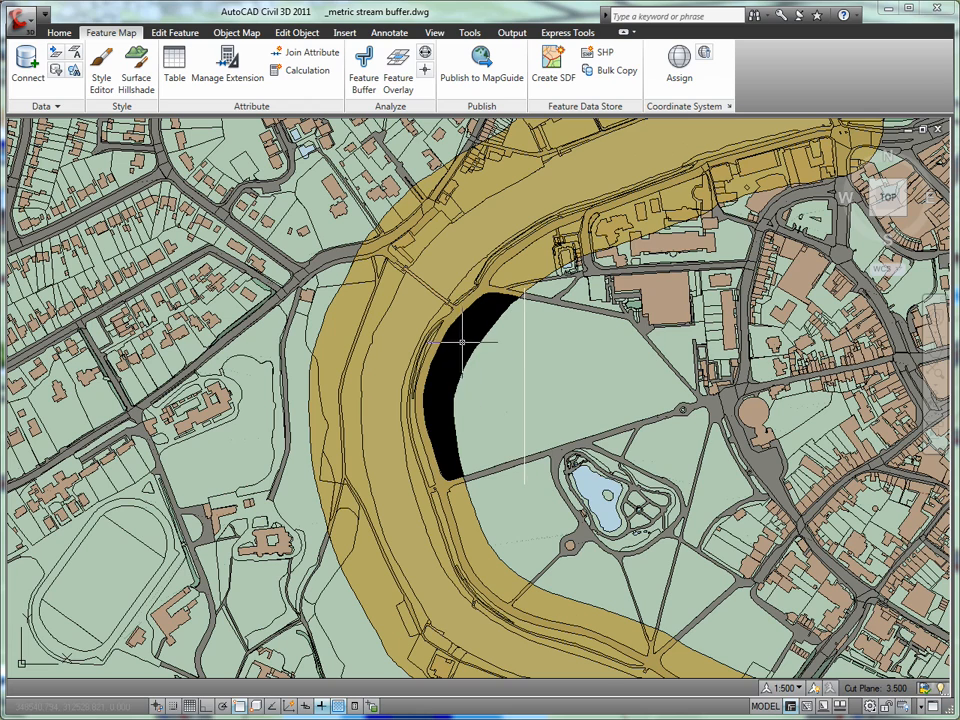
- Examine the total area and total perimeter of the extracted crescent polygon in its properties
right_click(466, 338)
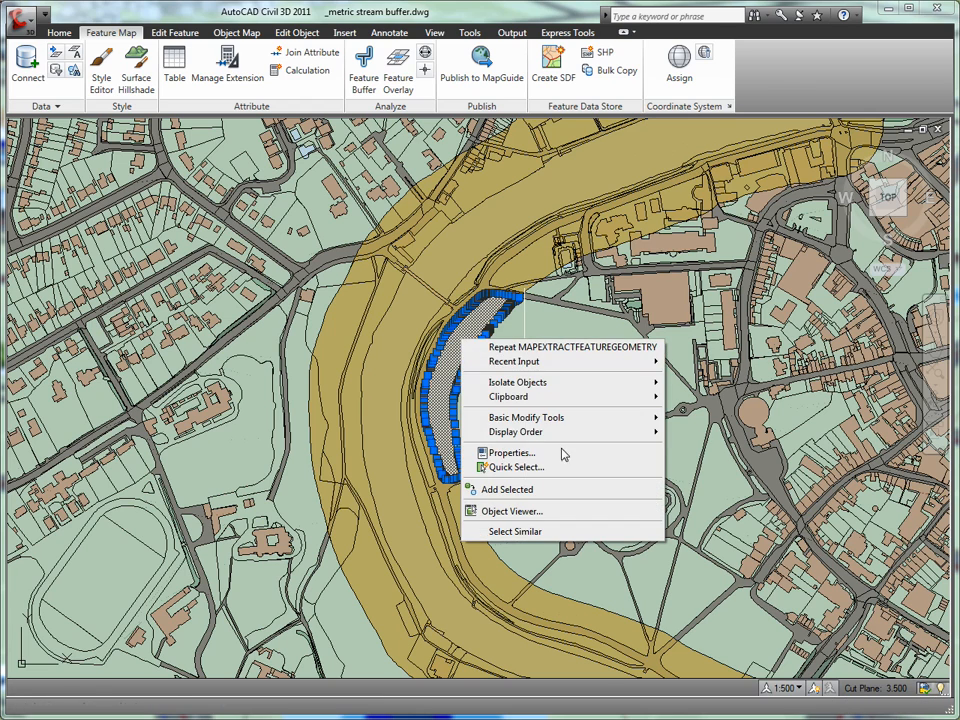
click(510, 450)
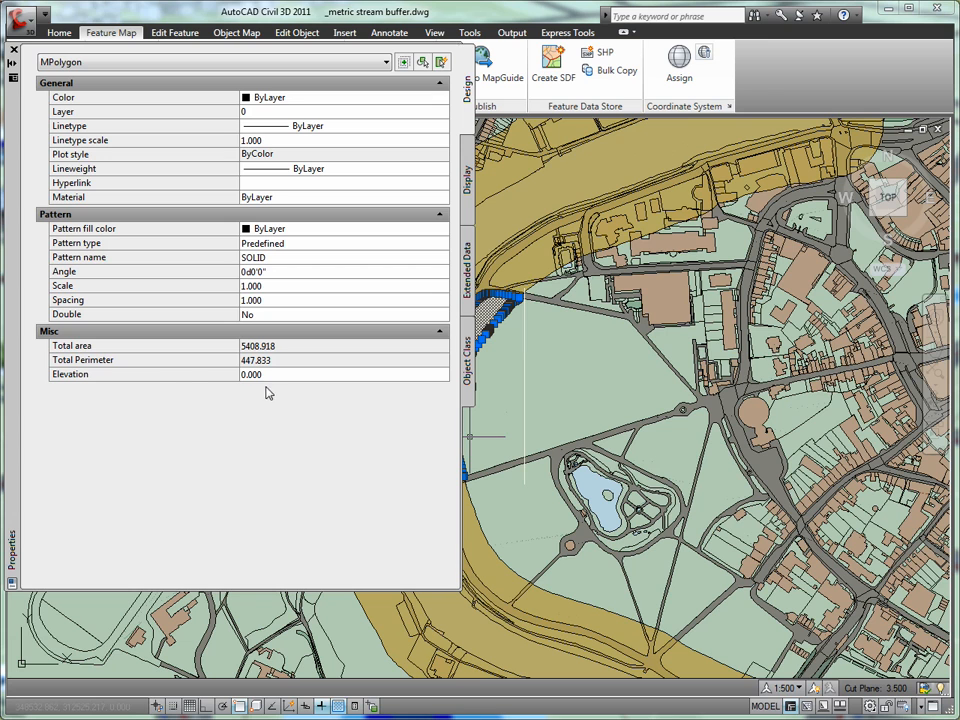
click(160, 346)
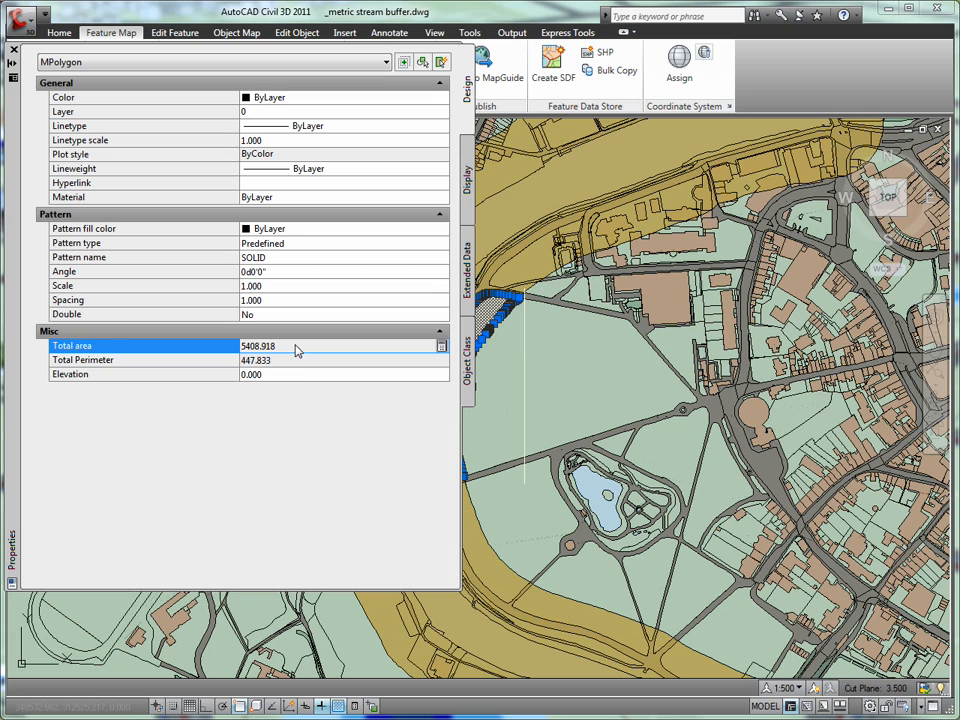
click(297, 363)
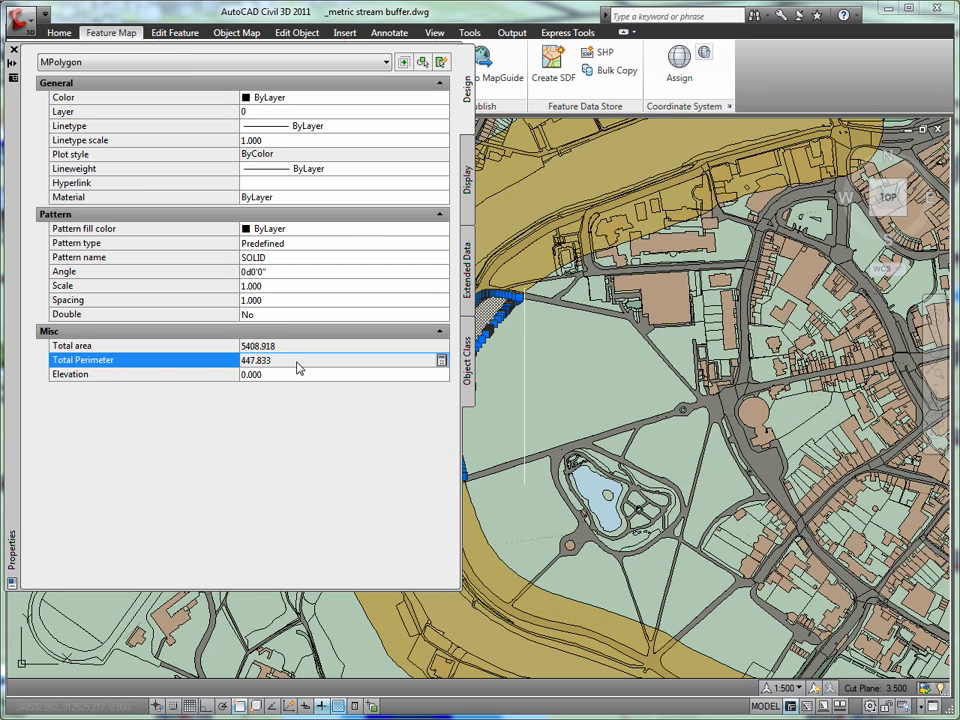